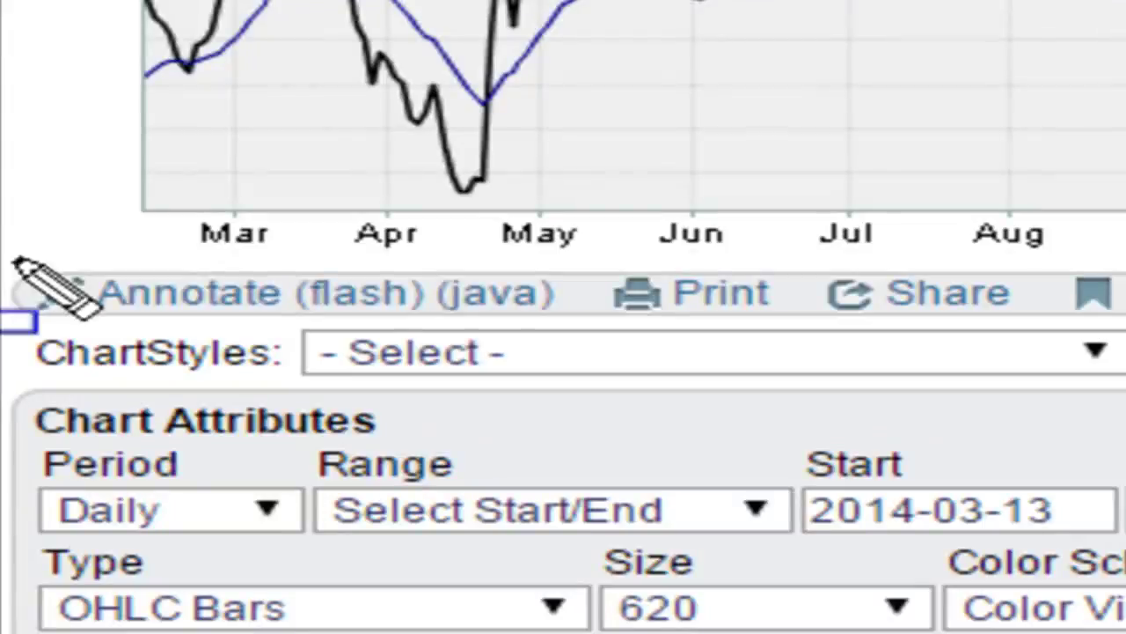
Open the GWPH chart in the ChartNotes annotation editor.
drag(6, 478, 195, 487)
drag(474, 286, 570, 324)
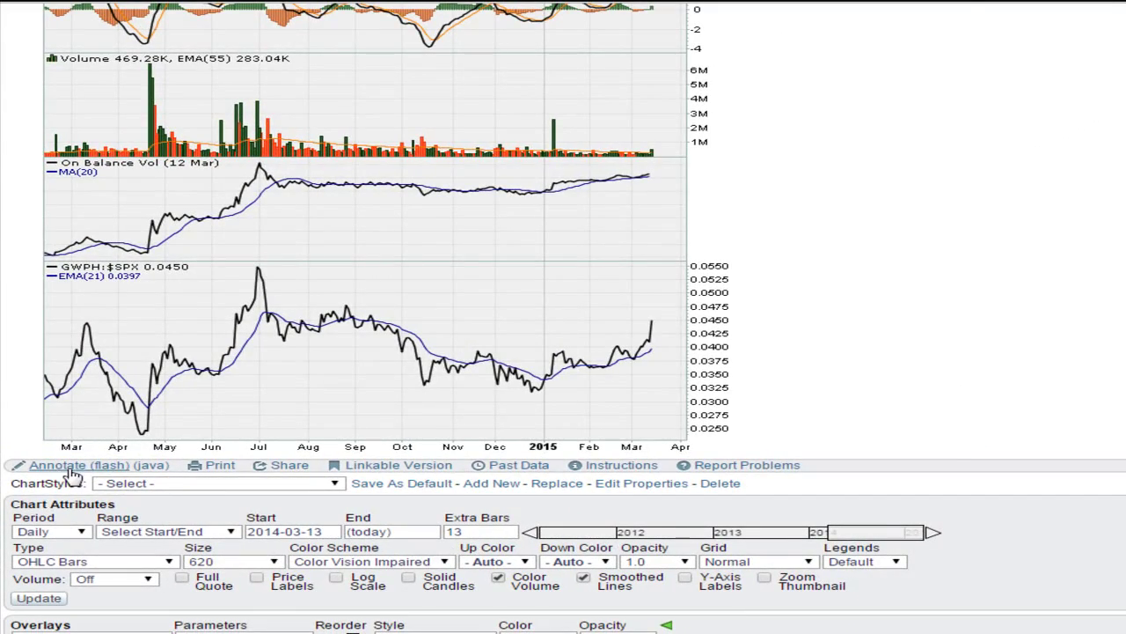
click(72, 471)
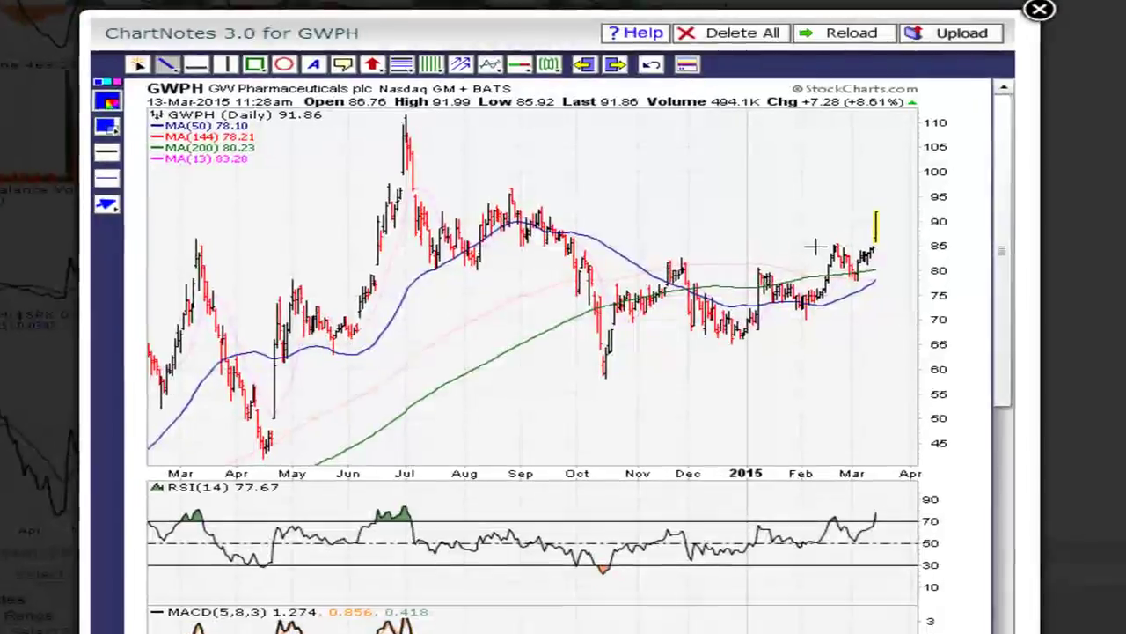
Draw a horizontal line at 85 and a rising trendline from the October low.
drag(798, 228, 906, 228)
drag(1001, 284, 1003, 285)
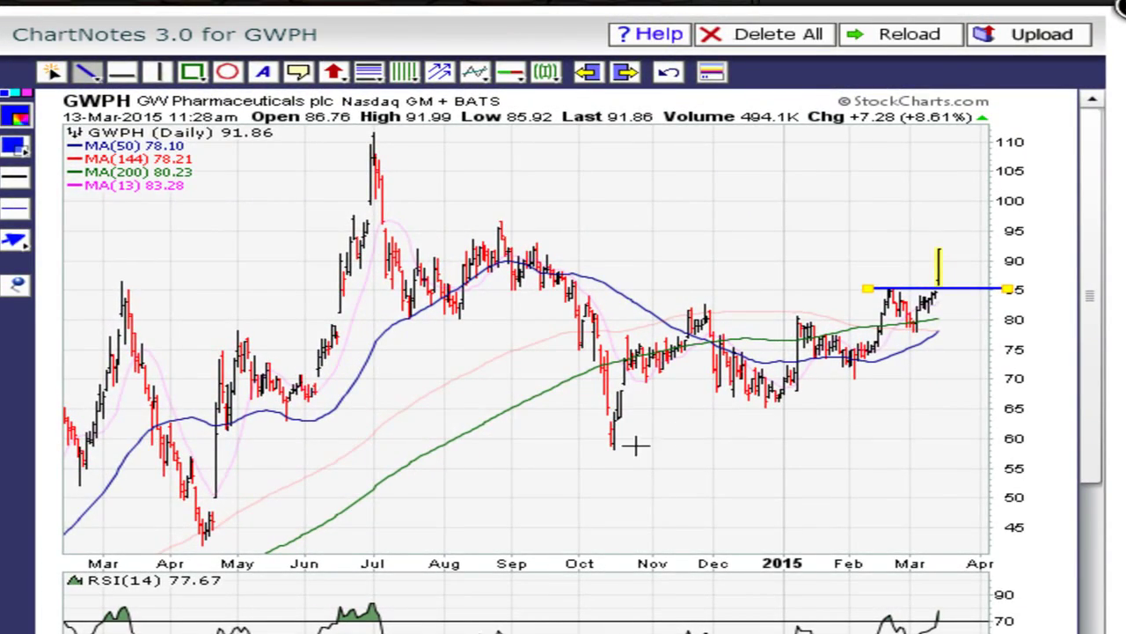
drag(615, 449, 891, 362)
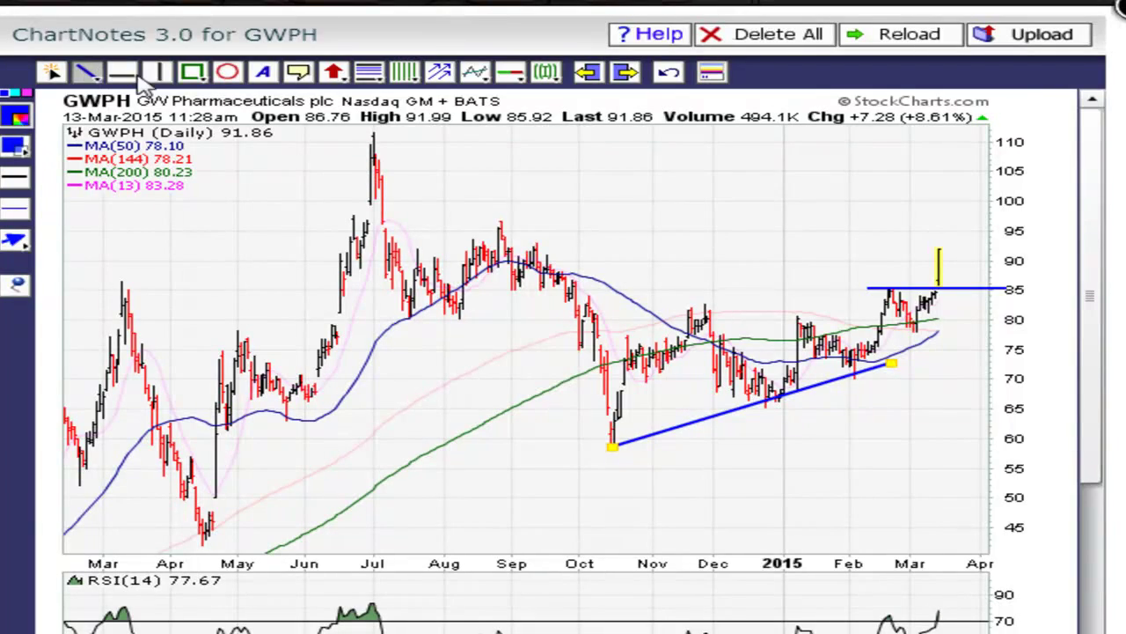
click(193, 71)
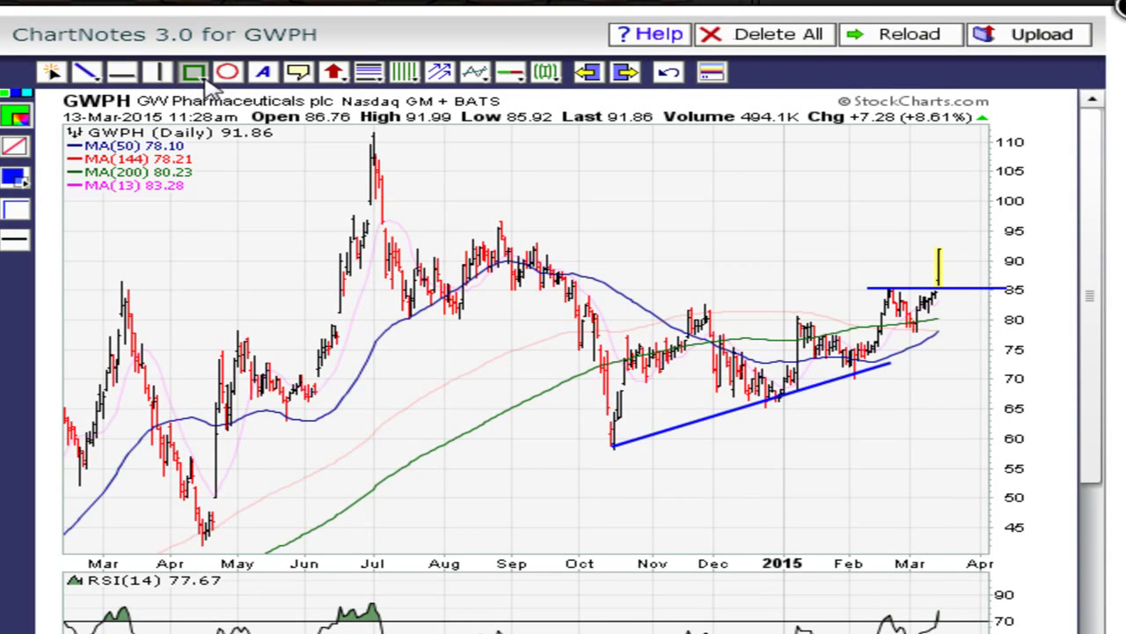
Circle the February highs near 85 and draw a triangle over January–February, its right corner on the trendline.
click(229, 72)
drag(869, 284, 908, 302)
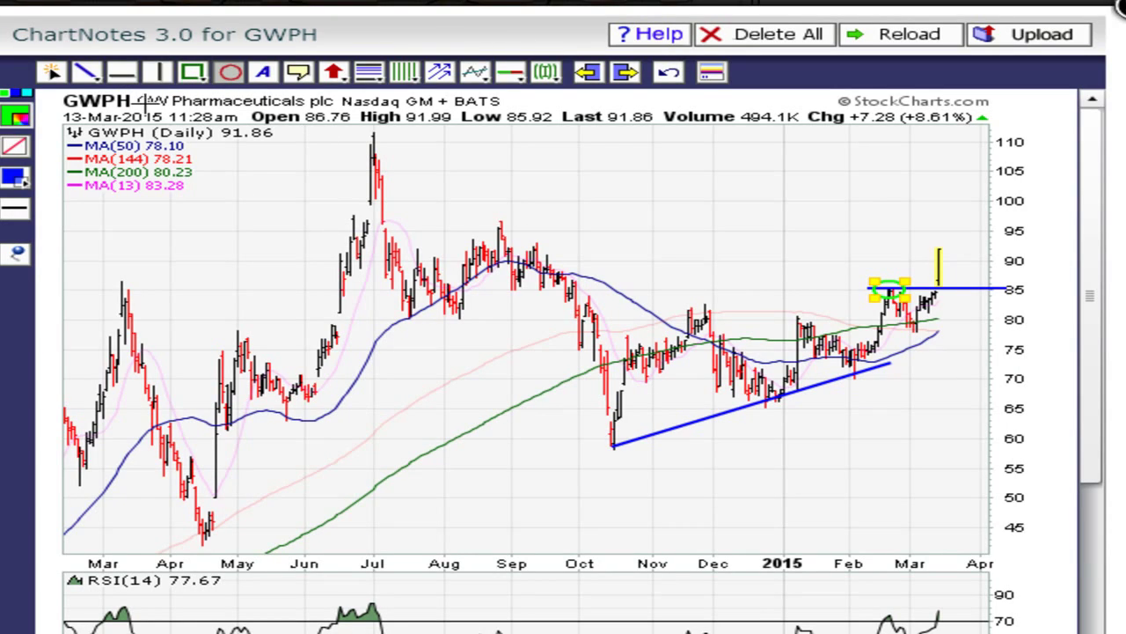
click(194, 72)
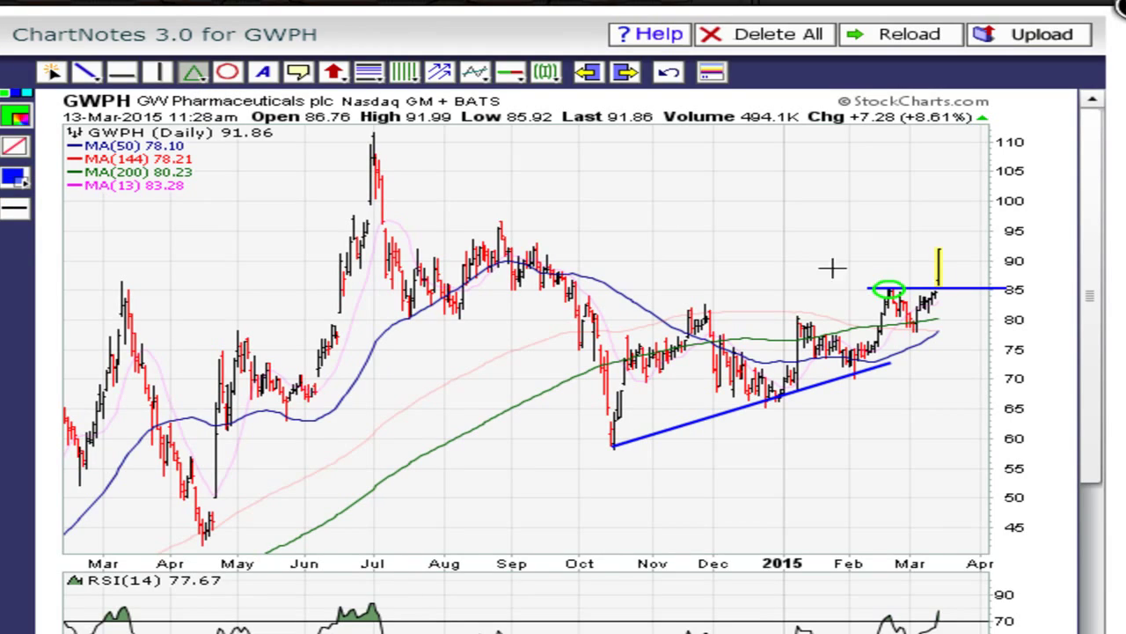
click(794, 314)
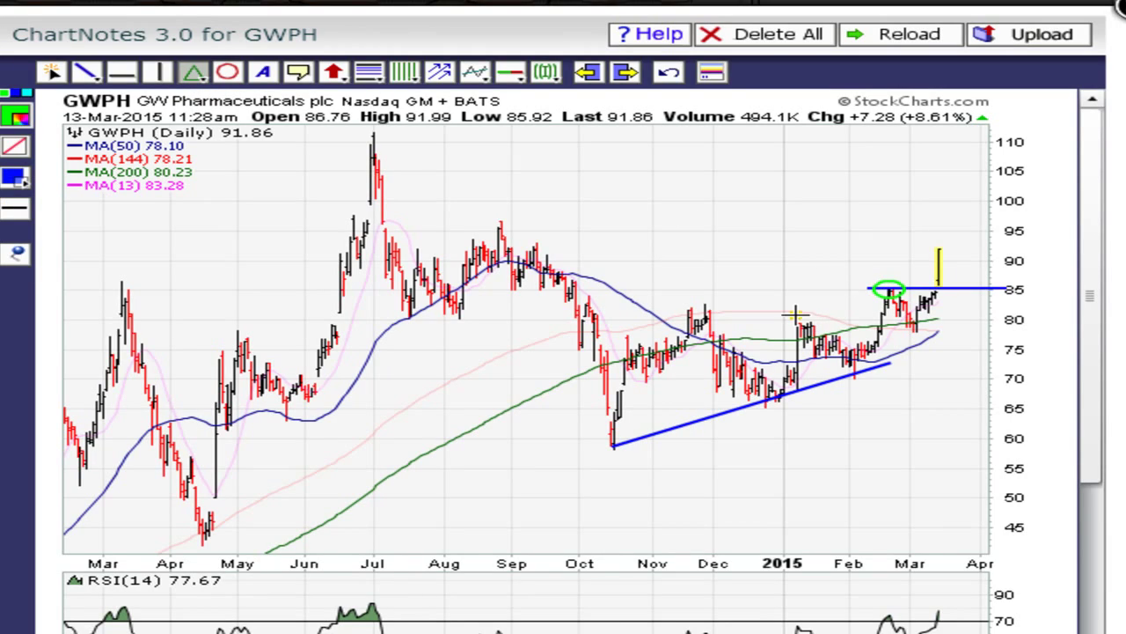
click(800, 384)
drag(873, 360, 880, 367)
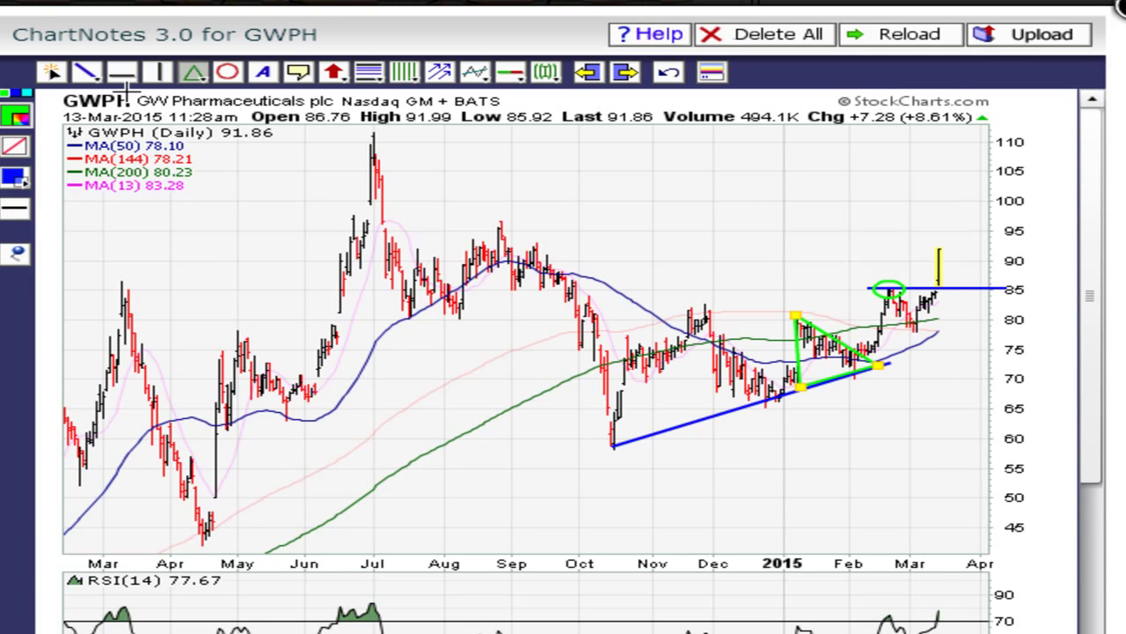
click(262, 72)
Place the text note 'Type, notes,' on the chart left of the triangle.
click(457, 345)
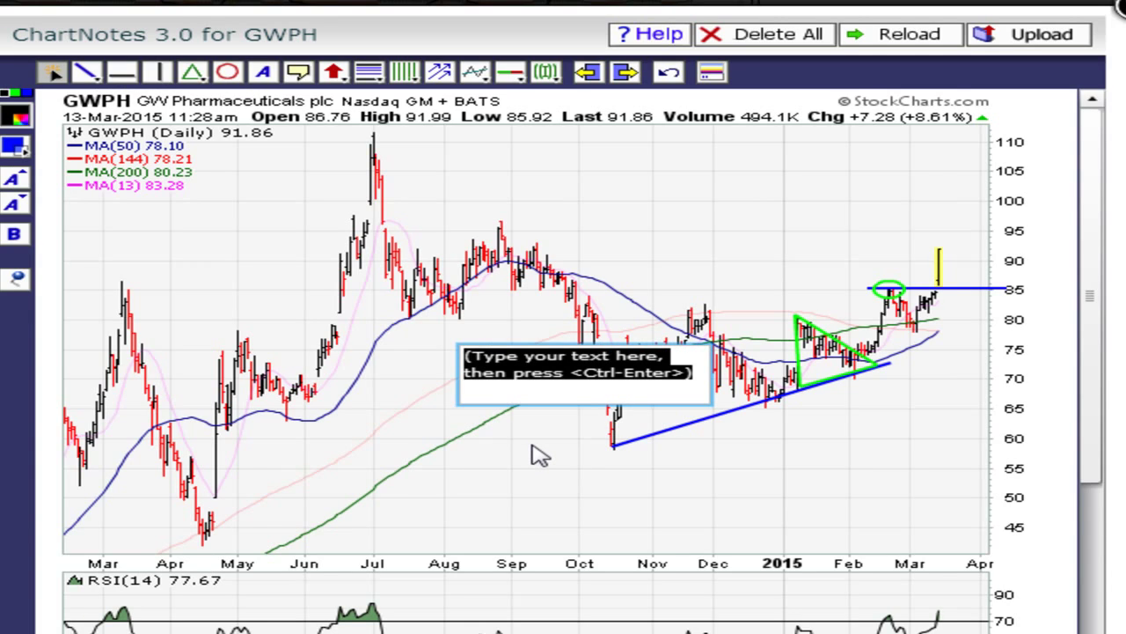
text(Type, notes,)
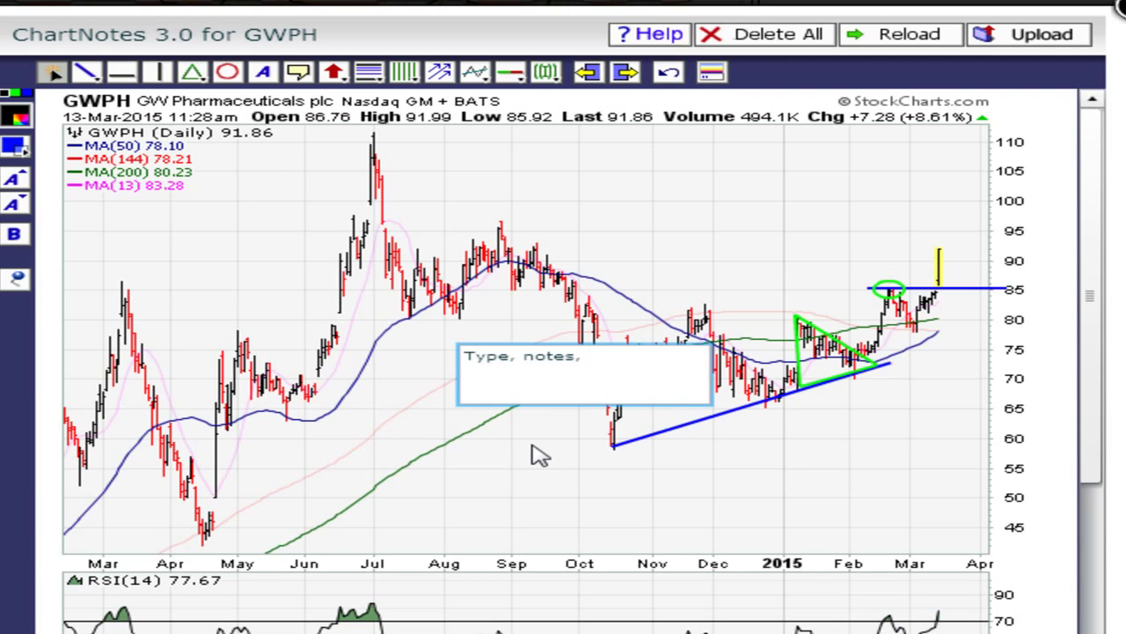
click(658, 519)
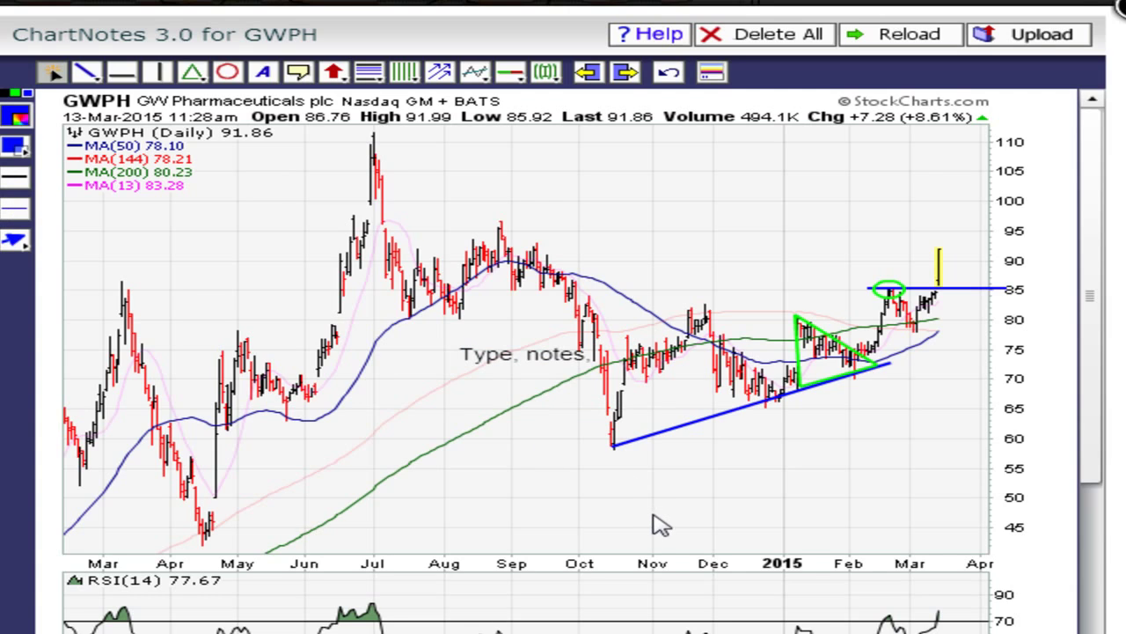
click(1038, 42)
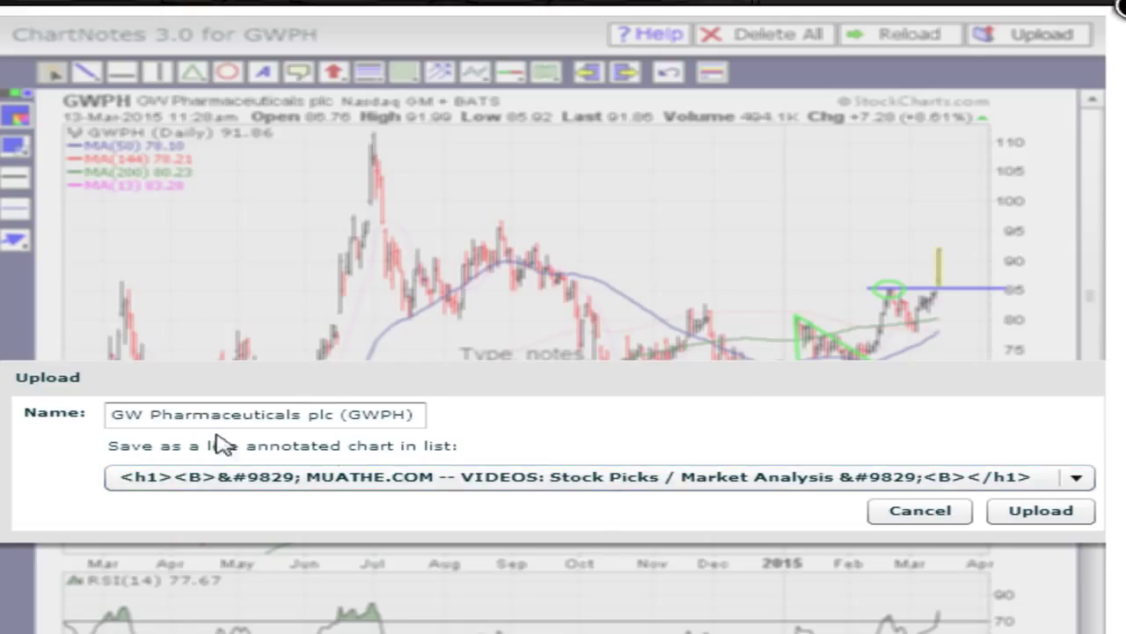
triple_click(112, 421)
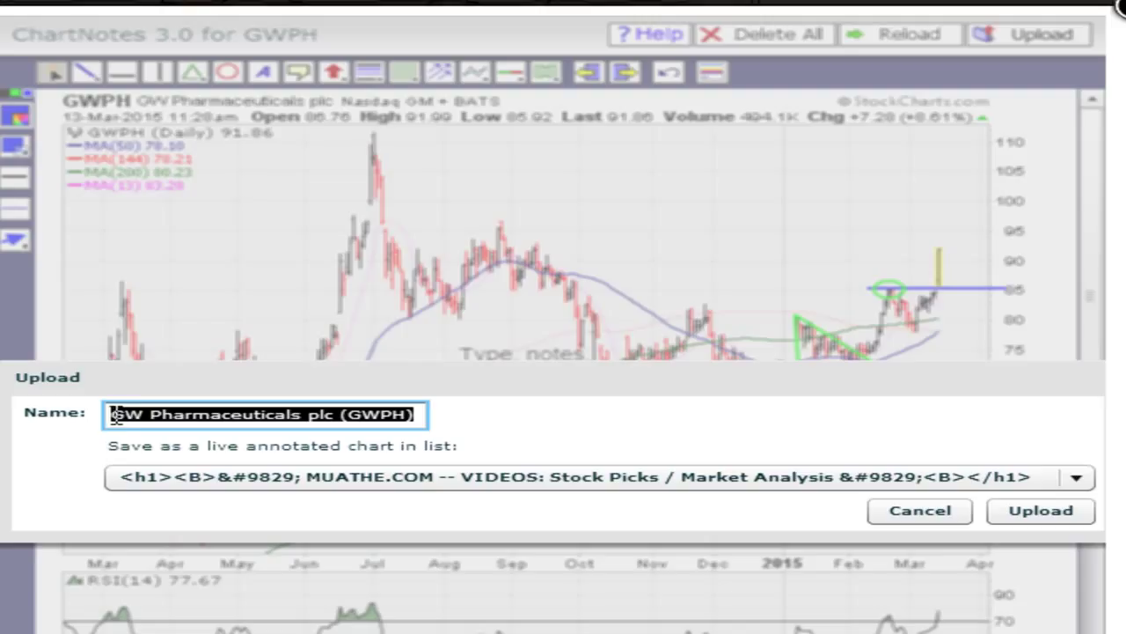
click(123, 417)
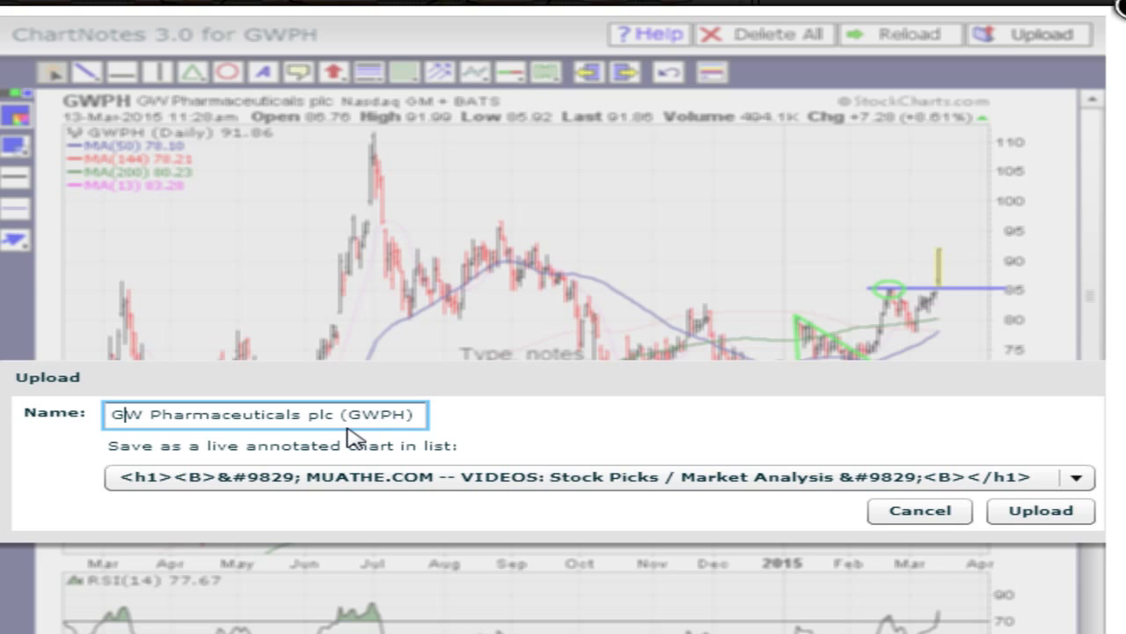
click(923, 516)
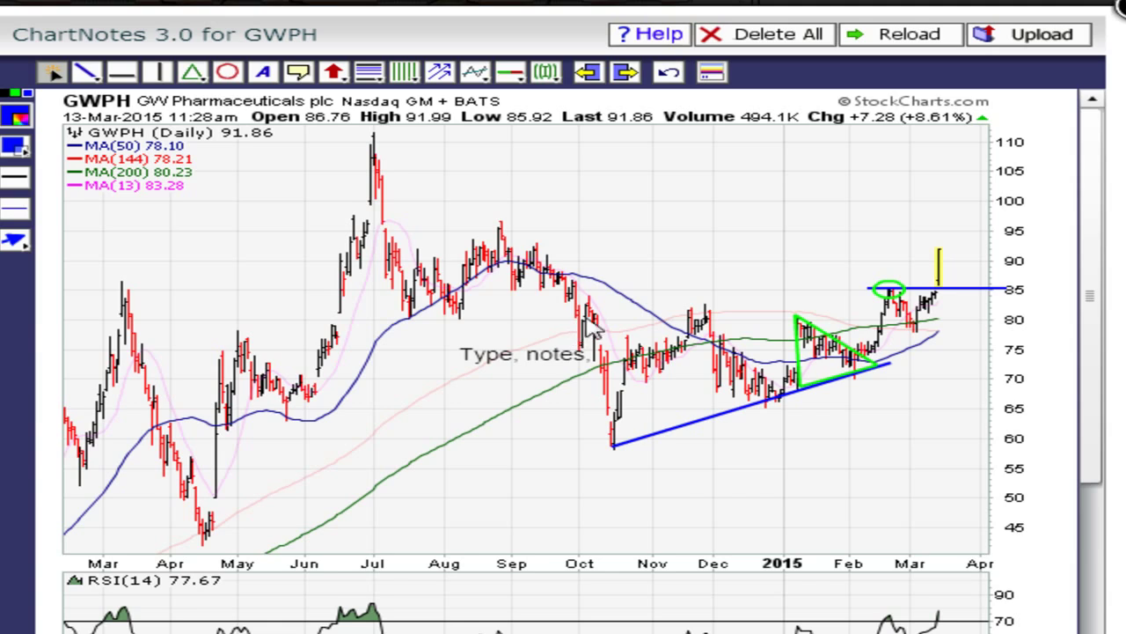
drag(1099, 389, 1099, 632)
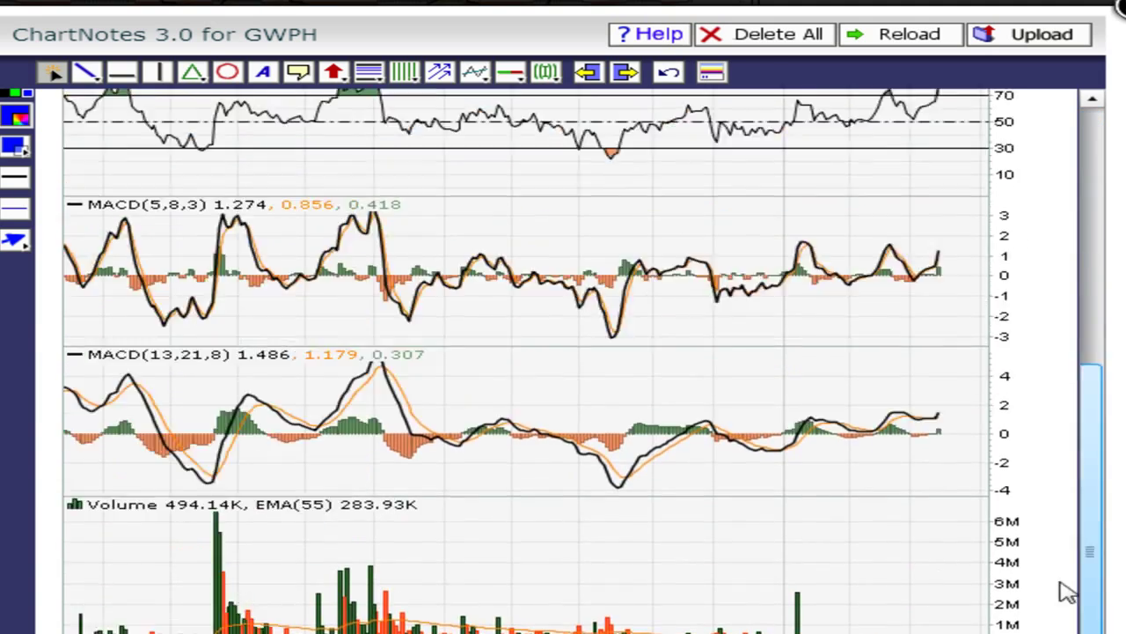
scroll(1038, 335, up, 10)
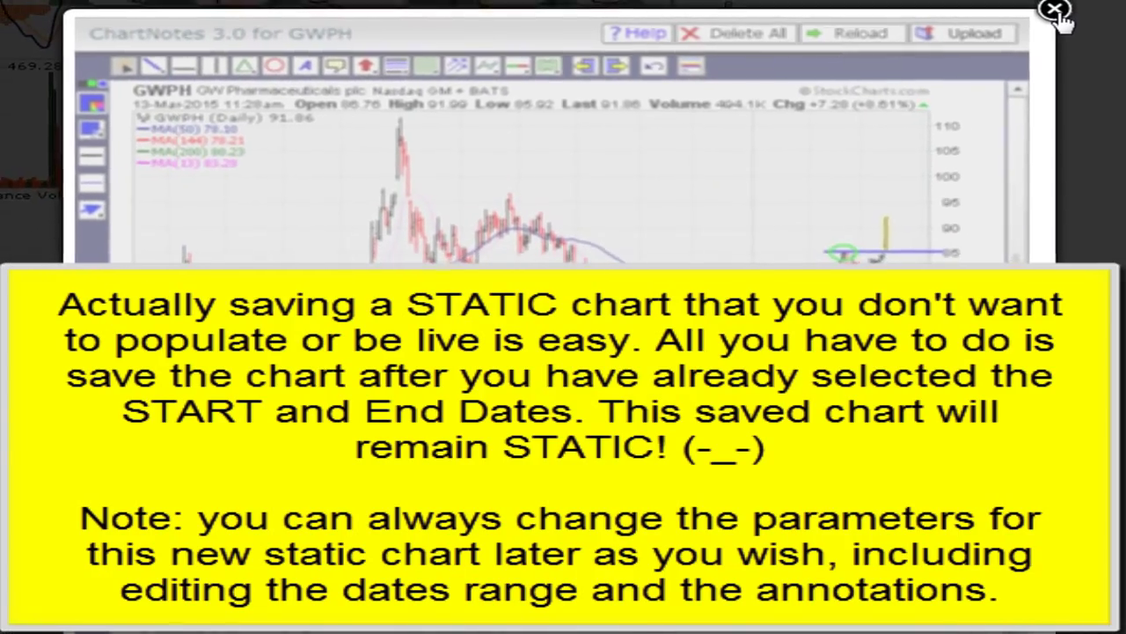
Close ChartNotes with OK and return to the GWPH chart attributes page.
click(1021, 10)
click(629, 110)
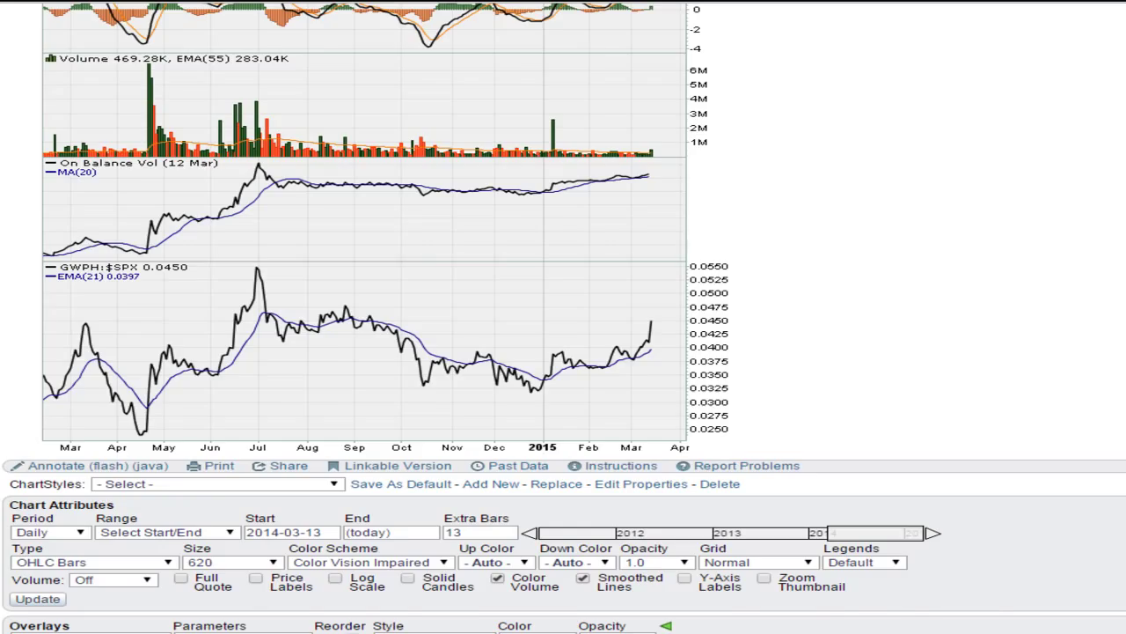
scroll(402, 352, down, 3)
scroll(401, 352, up, 2)
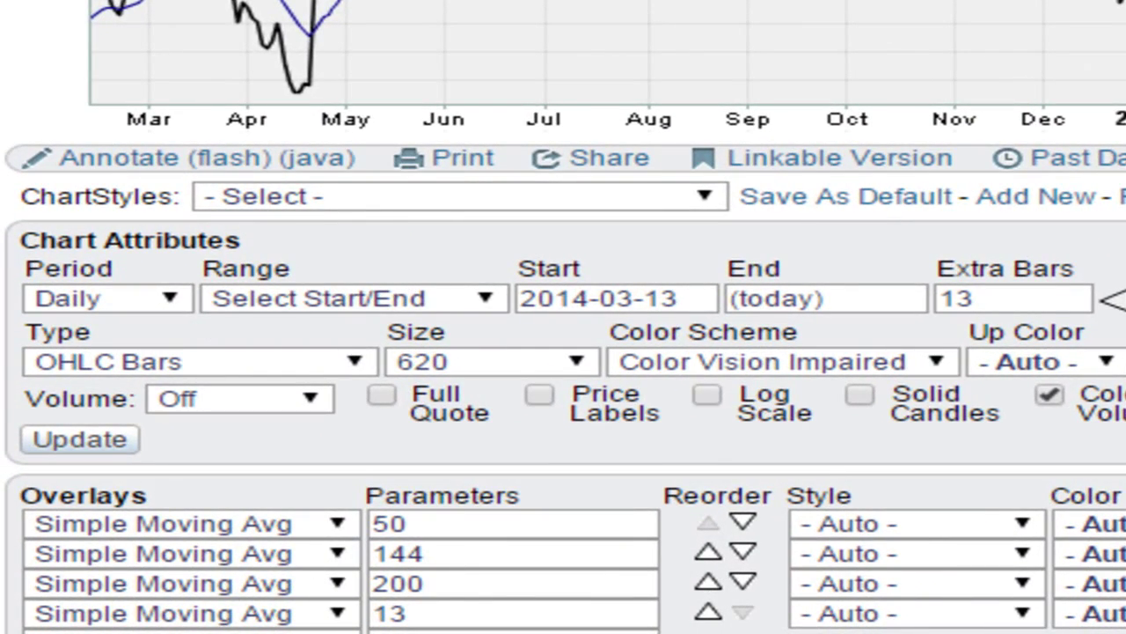
mouse_move(177, 255)
mouse_down()
mouse_move(496, 308)
mouse_move(506, 333)
mouse_up()
Keep the custom date range and set the start date to January 1, 2014.
click(490, 307)
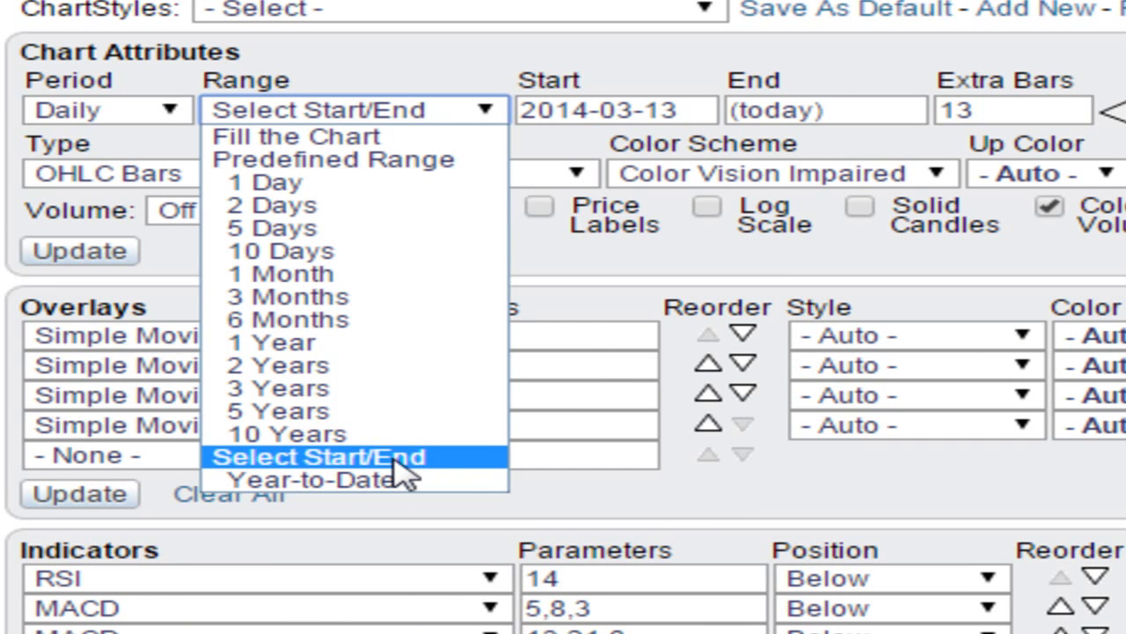
click(406, 458)
click(695, 108)
click(869, 153)
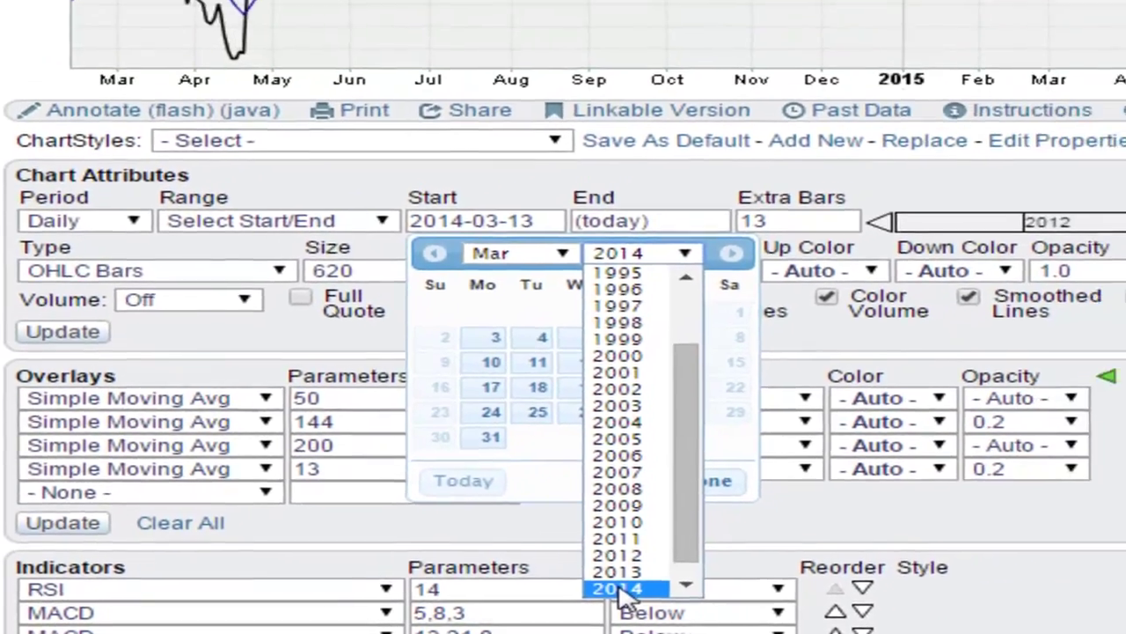
click(781, 578)
click(585, 261)
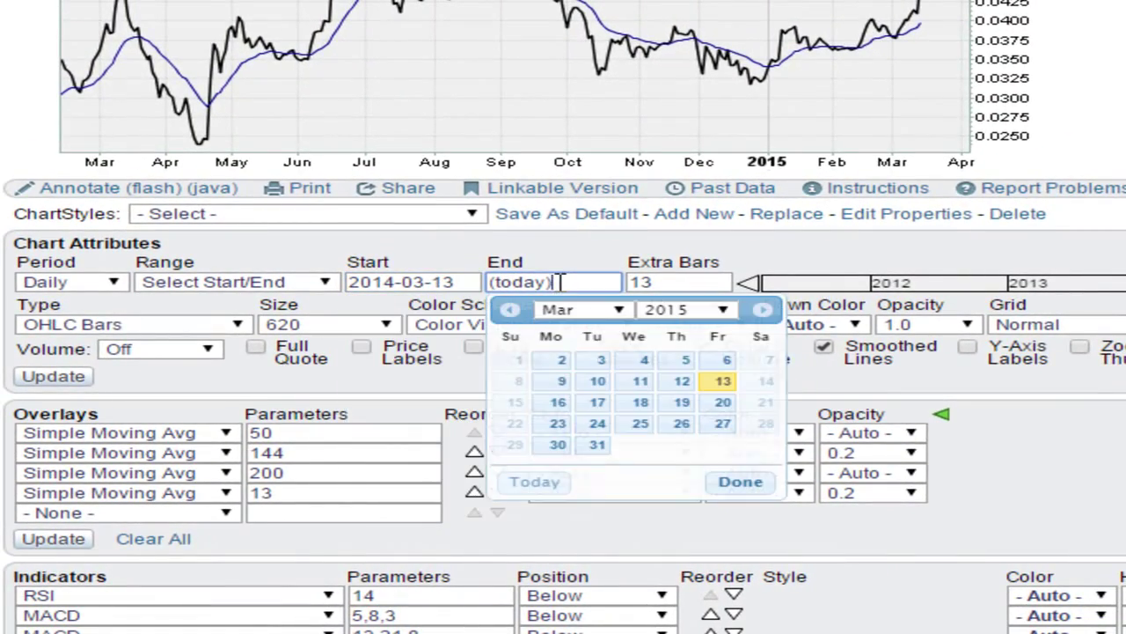
click(457, 281)
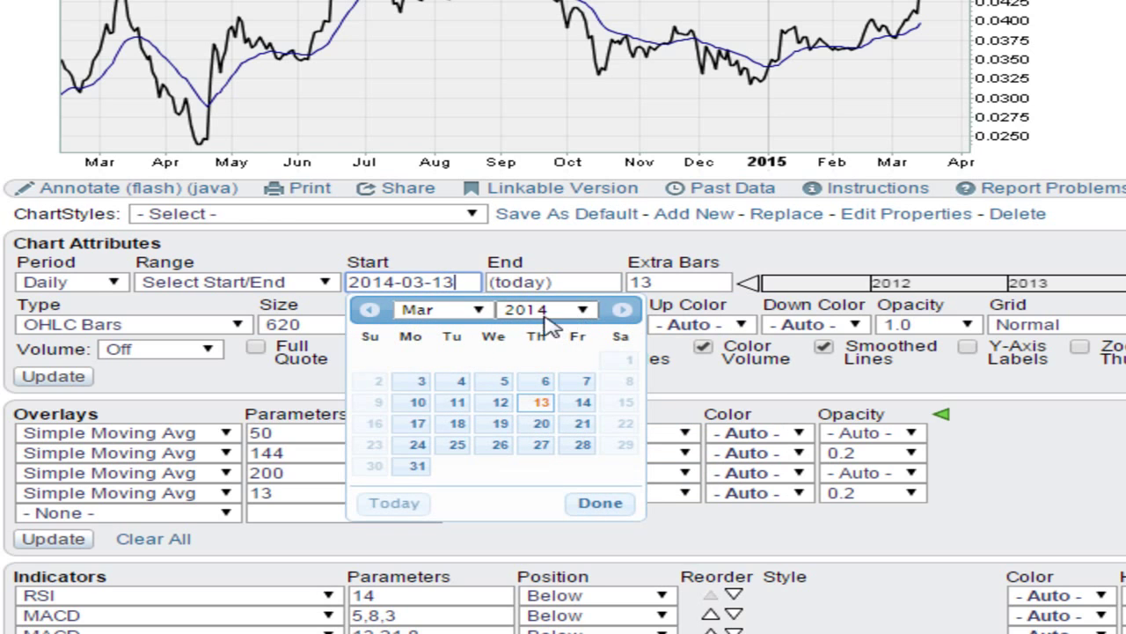
click(479, 311)
click(413, 326)
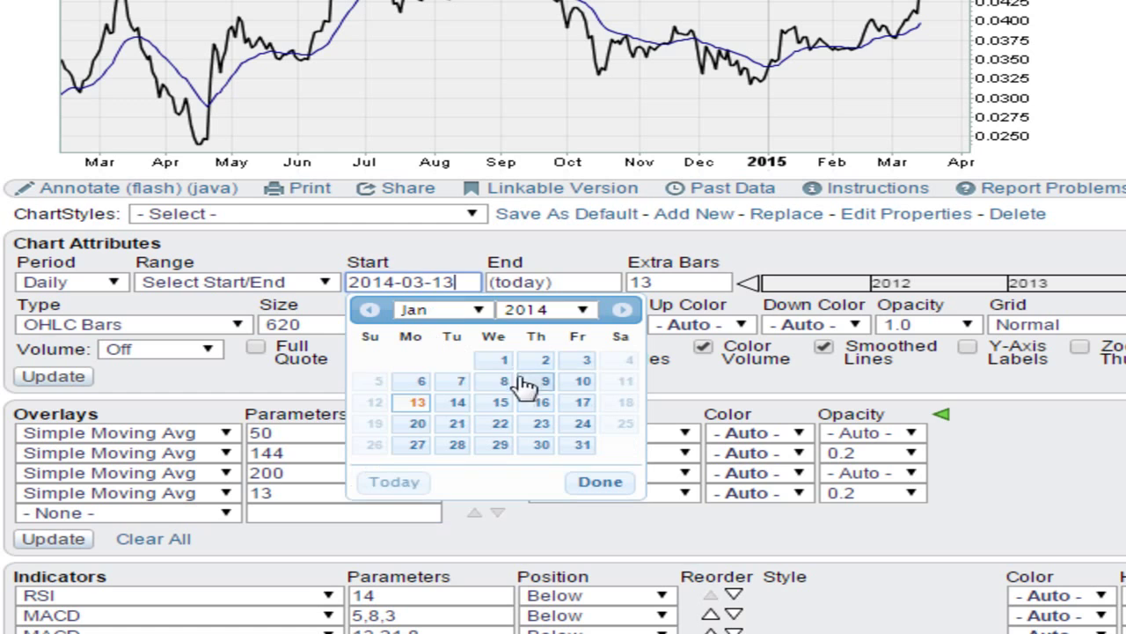
click(498, 361)
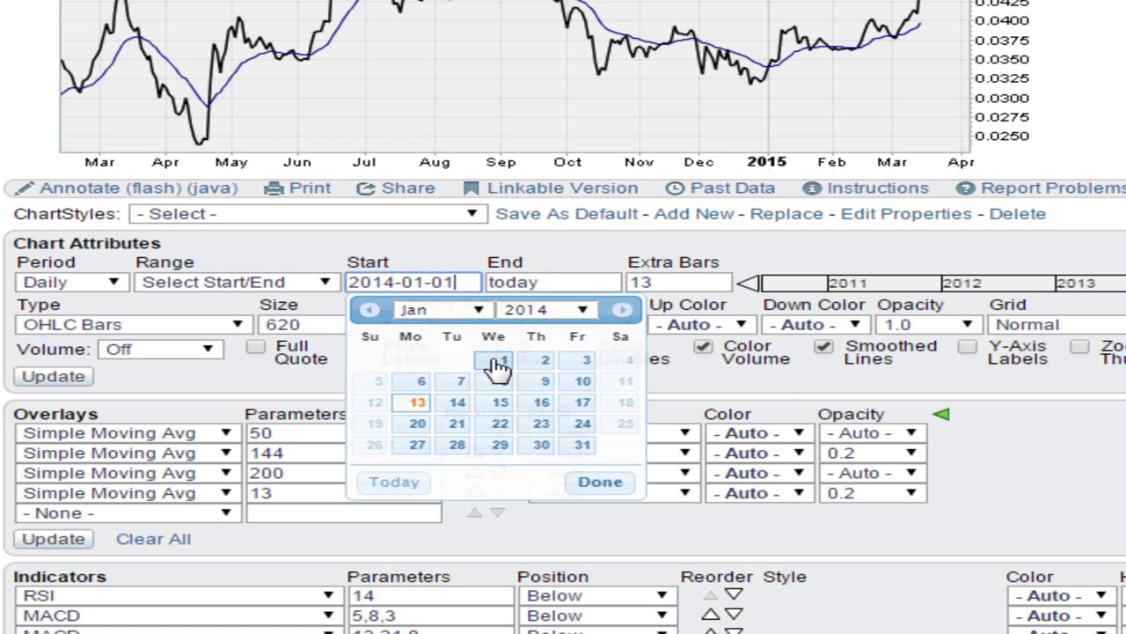
Set the end date to December 31, 2014 and update the chart.
click(545, 282)
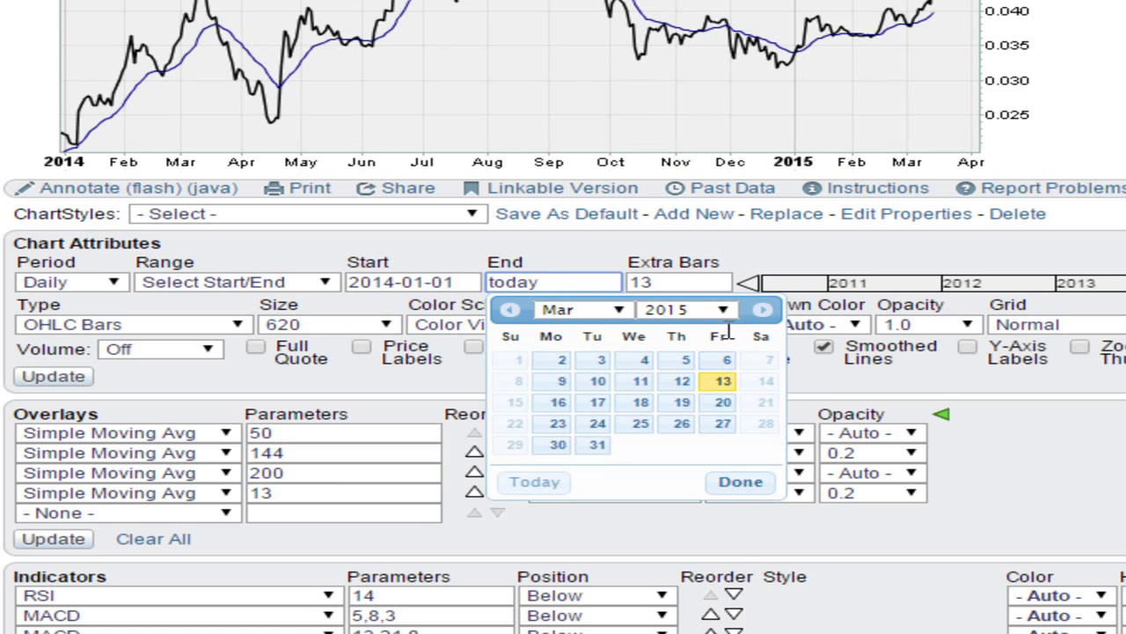
click(721, 310)
click(666, 579)
click(581, 310)
click(578, 317)
click(584, 314)
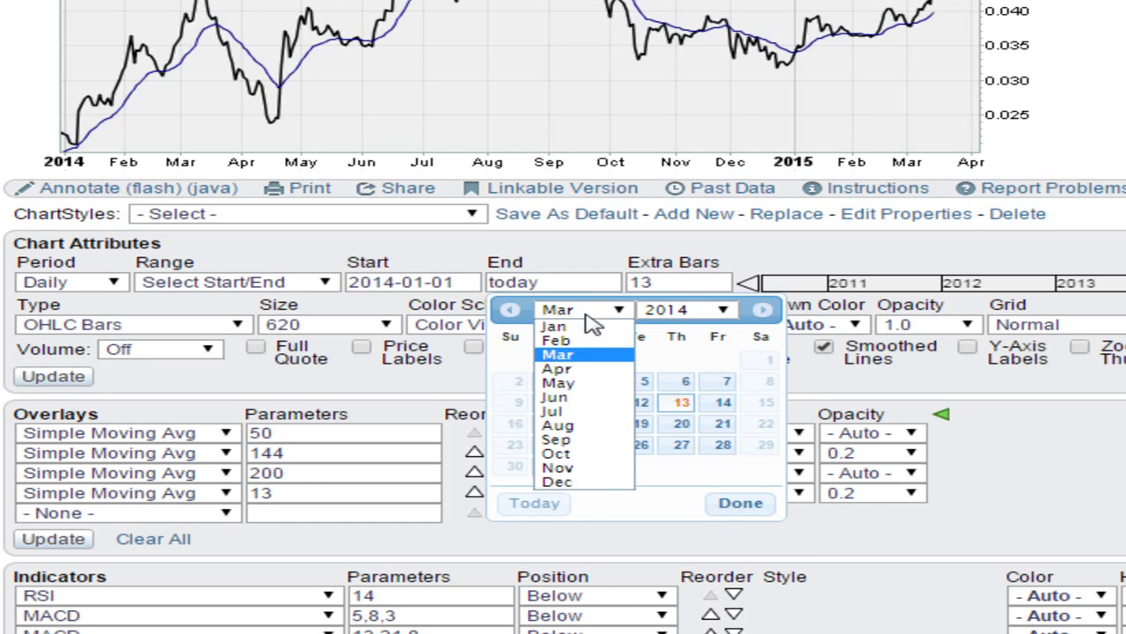
click(561, 484)
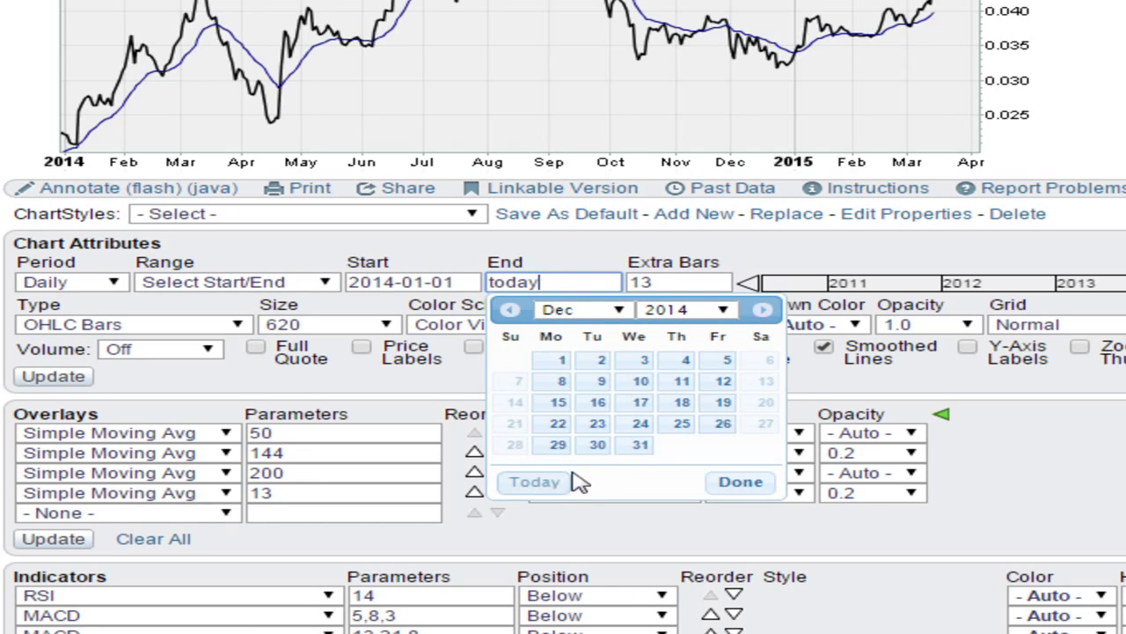
click(661, 456)
click(78, 387)
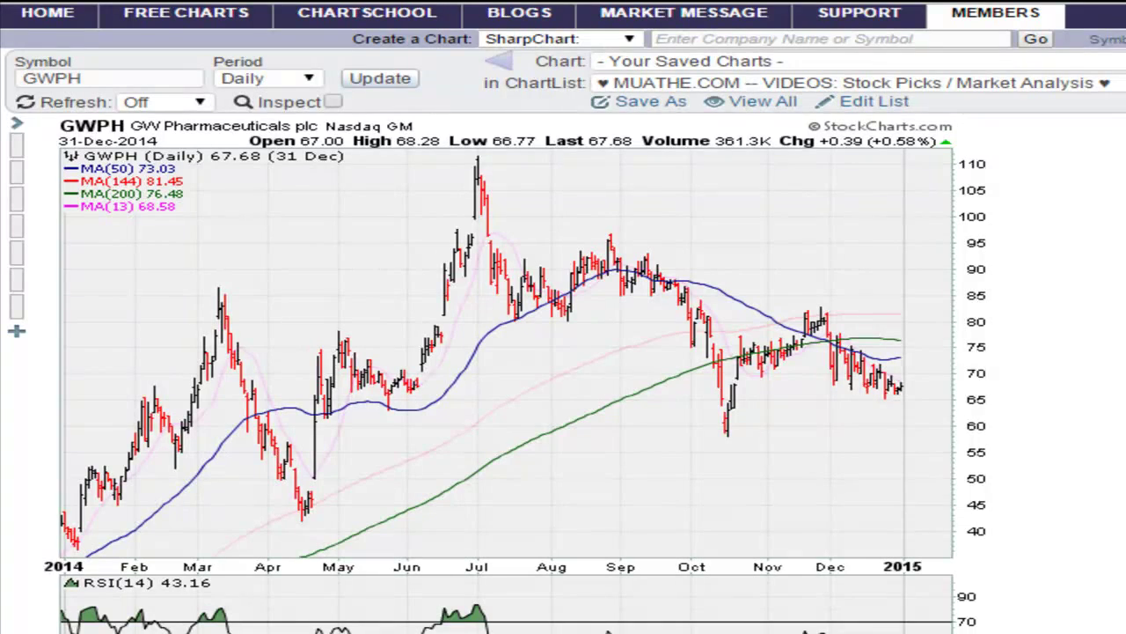
Replace GWPH with the Dow symbol and switch the chart to weekly bars.
drag(108, 79, 20, 85)
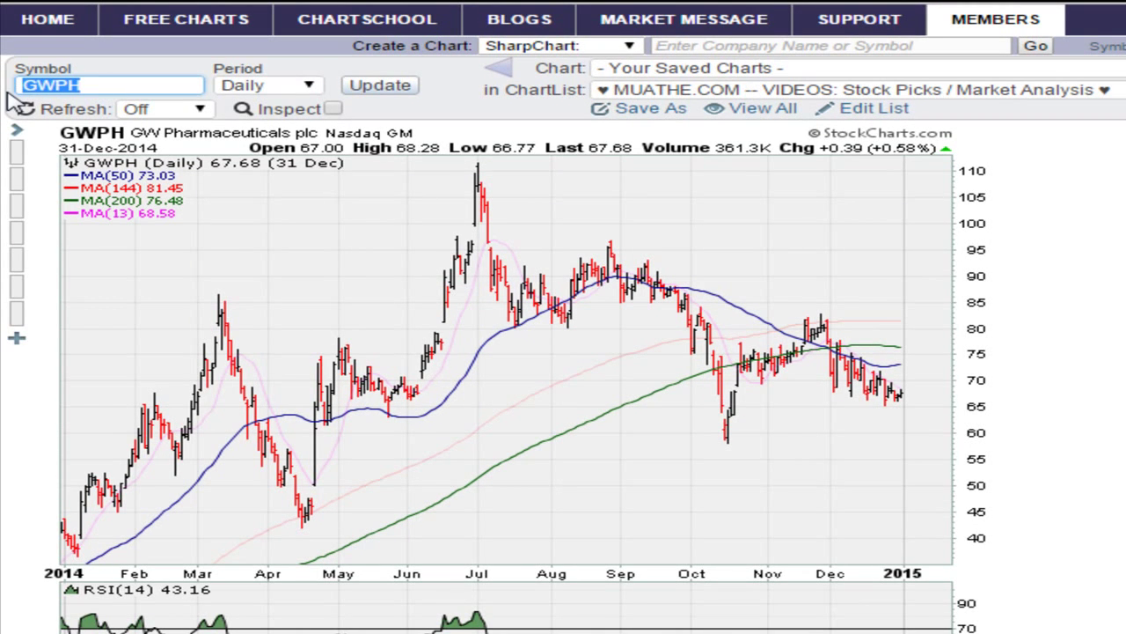
text(Dow)
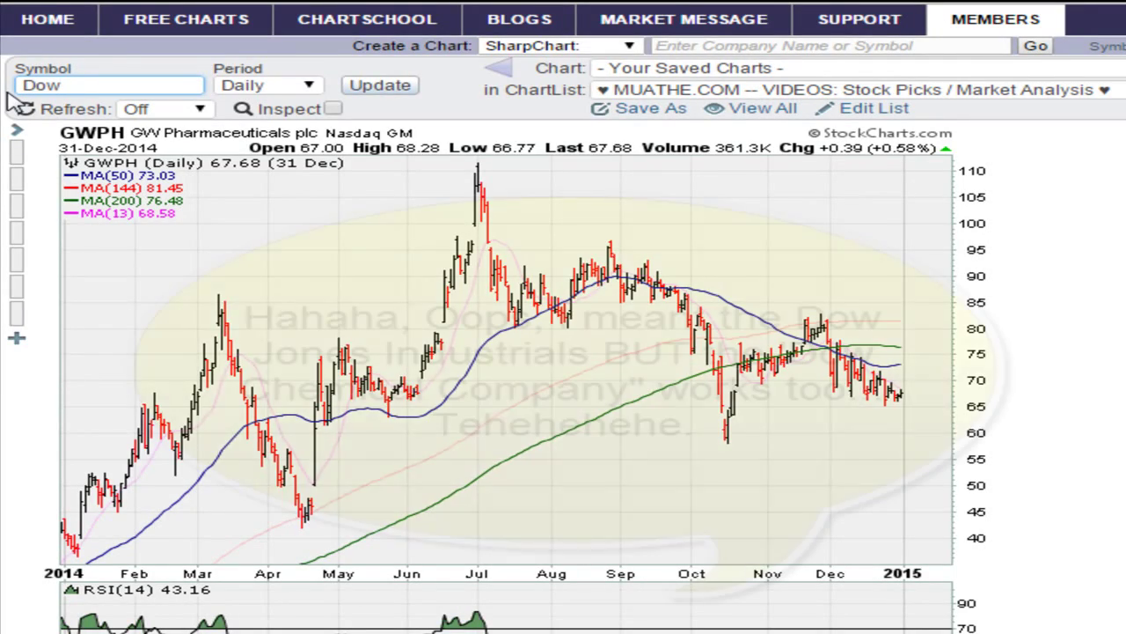
key(Return)
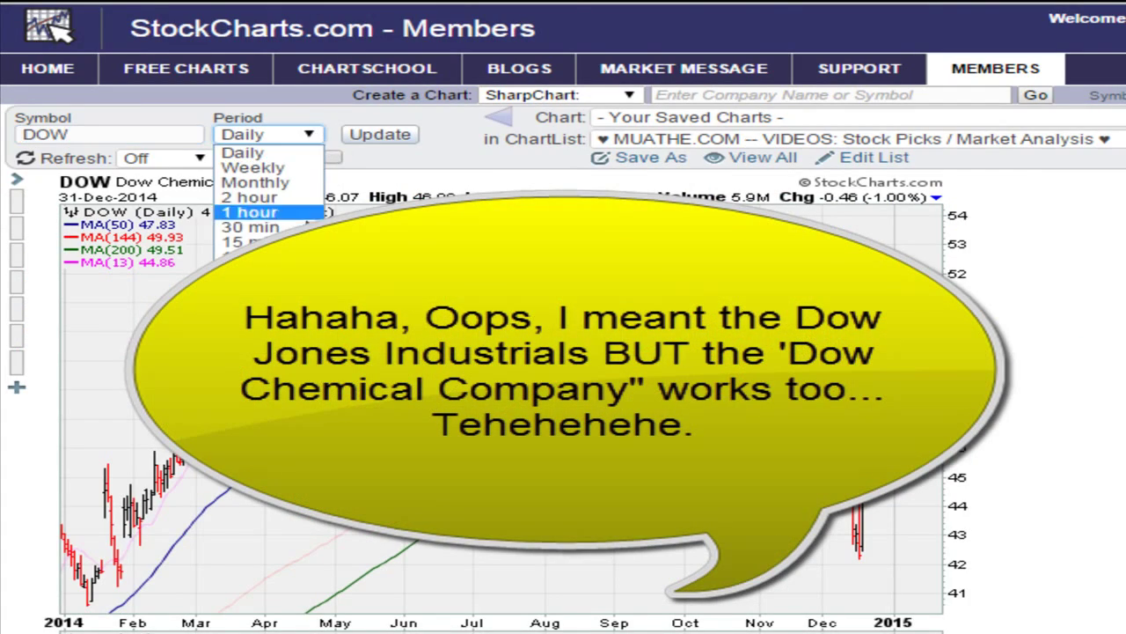
click(275, 167)
click(395, 141)
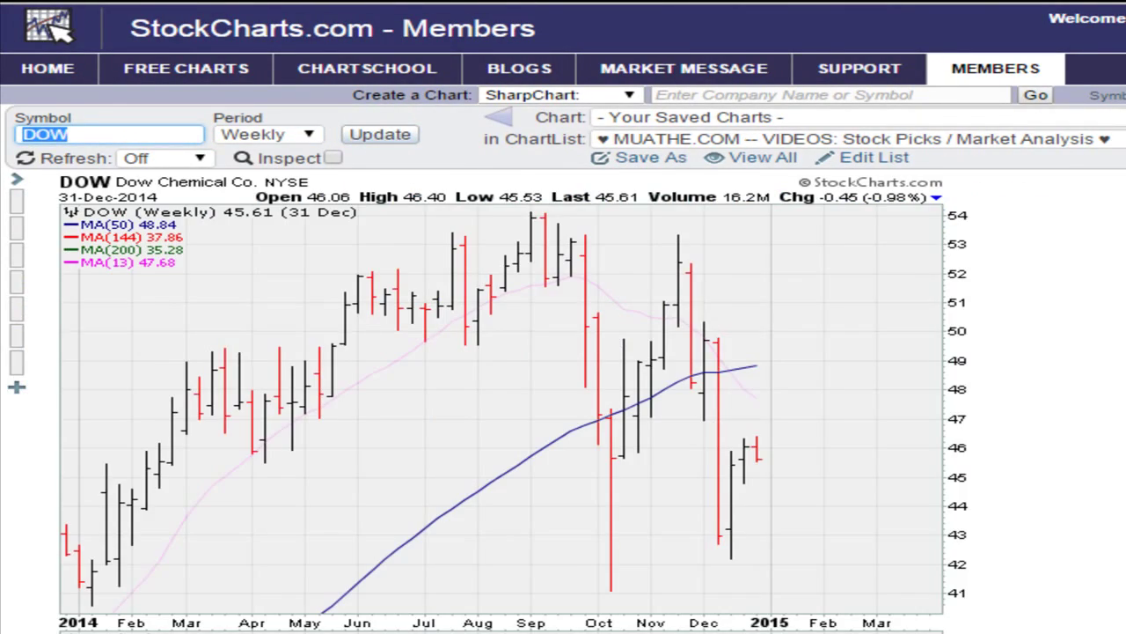
scroll(328, 496, down, 12)
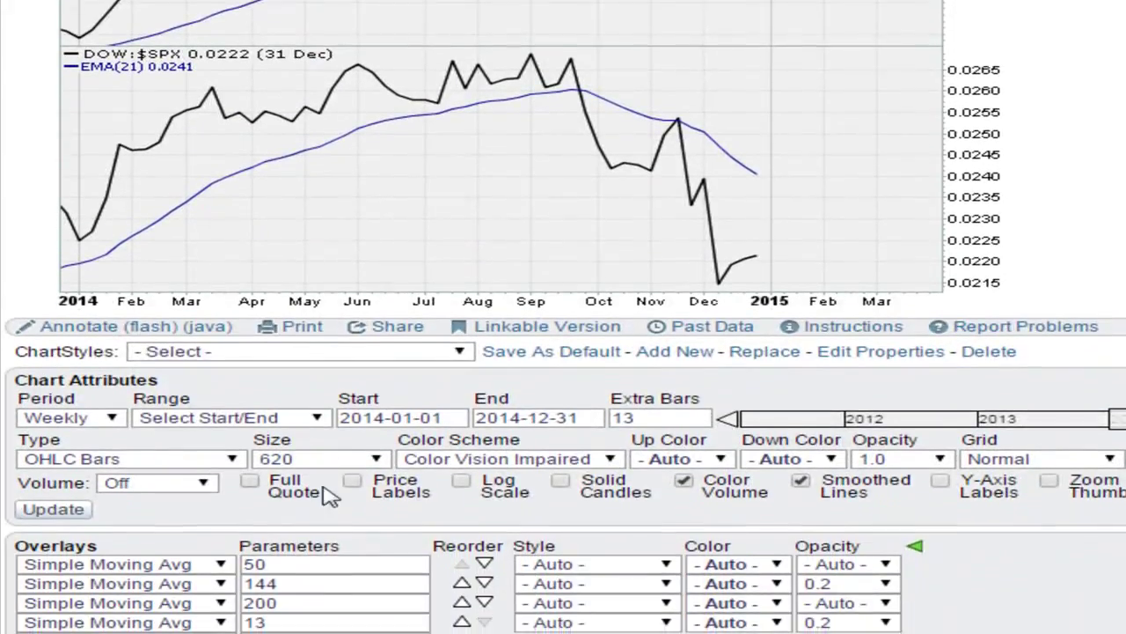
Retype the Start date's year from 2014 to 1986.
scroll(327, 495, down, 2)
click(445, 336)
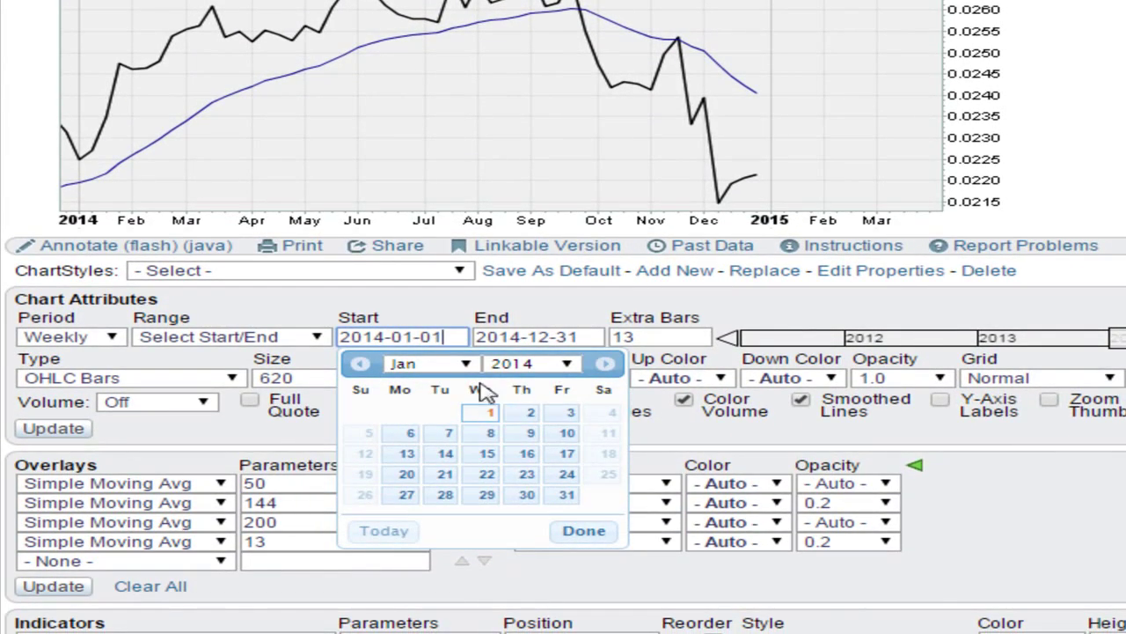
click(467, 364)
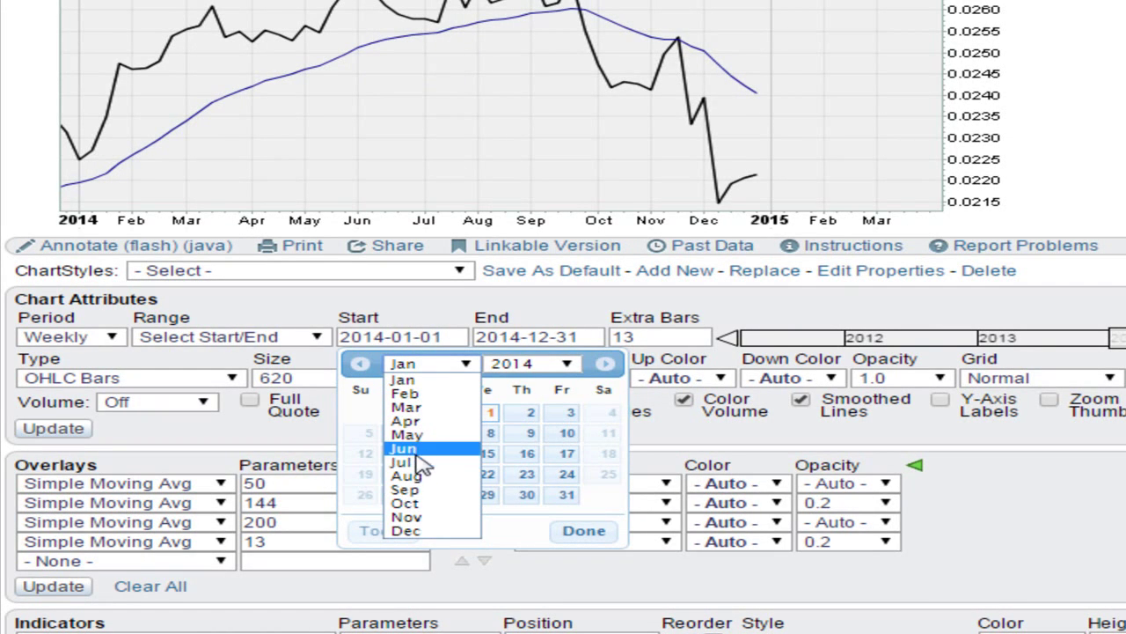
click(418, 380)
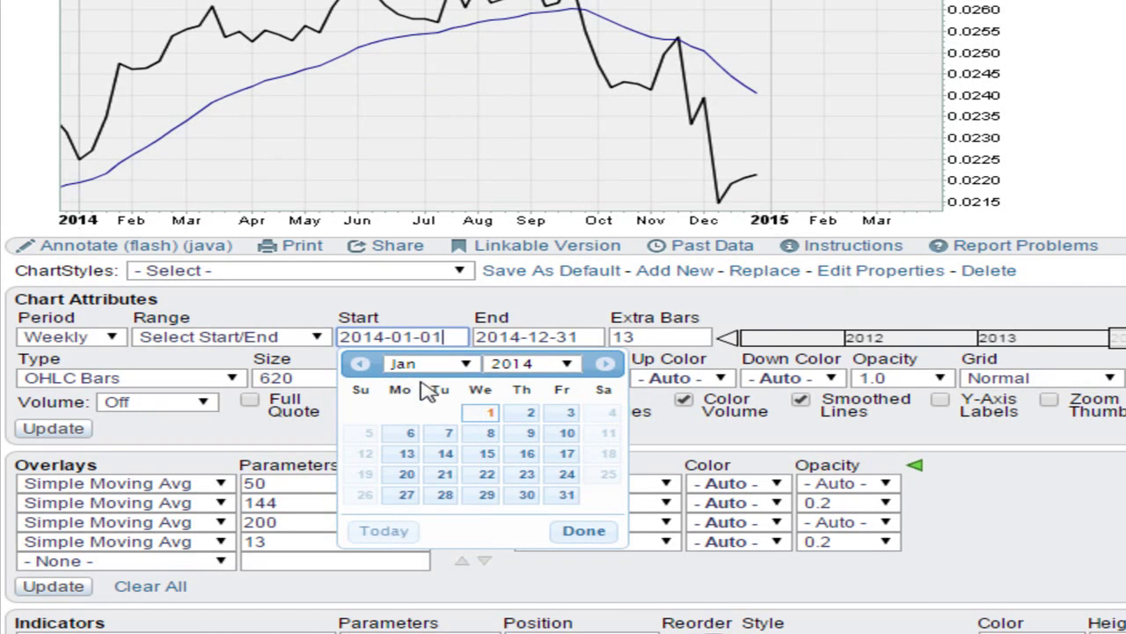
click(565, 365)
scroll(574, 401, up, 2)
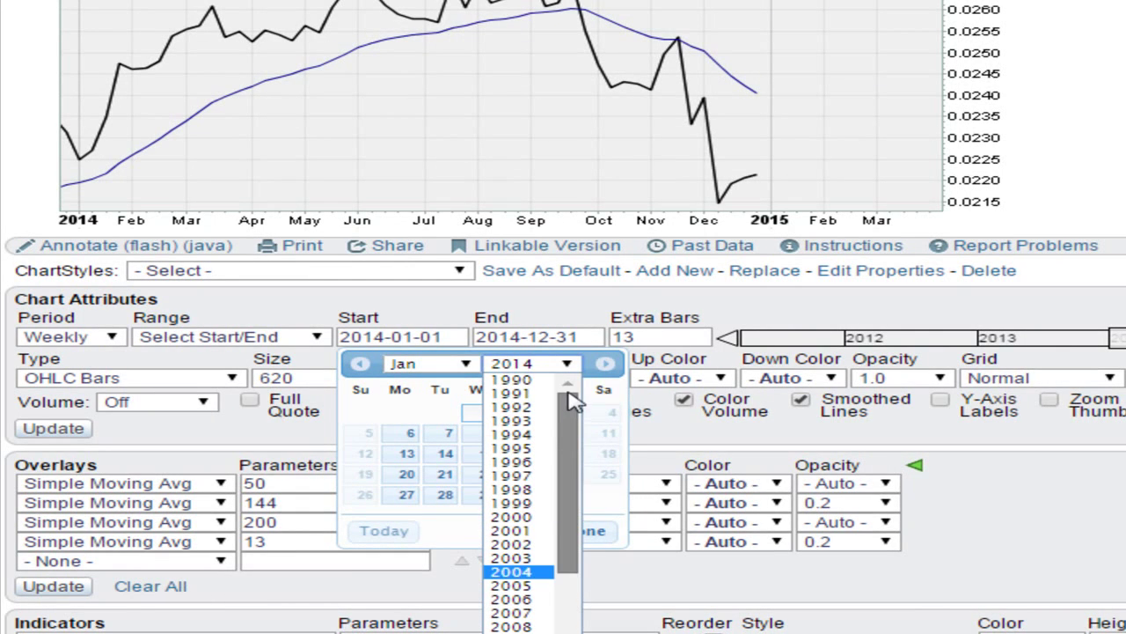
click(412, 338)
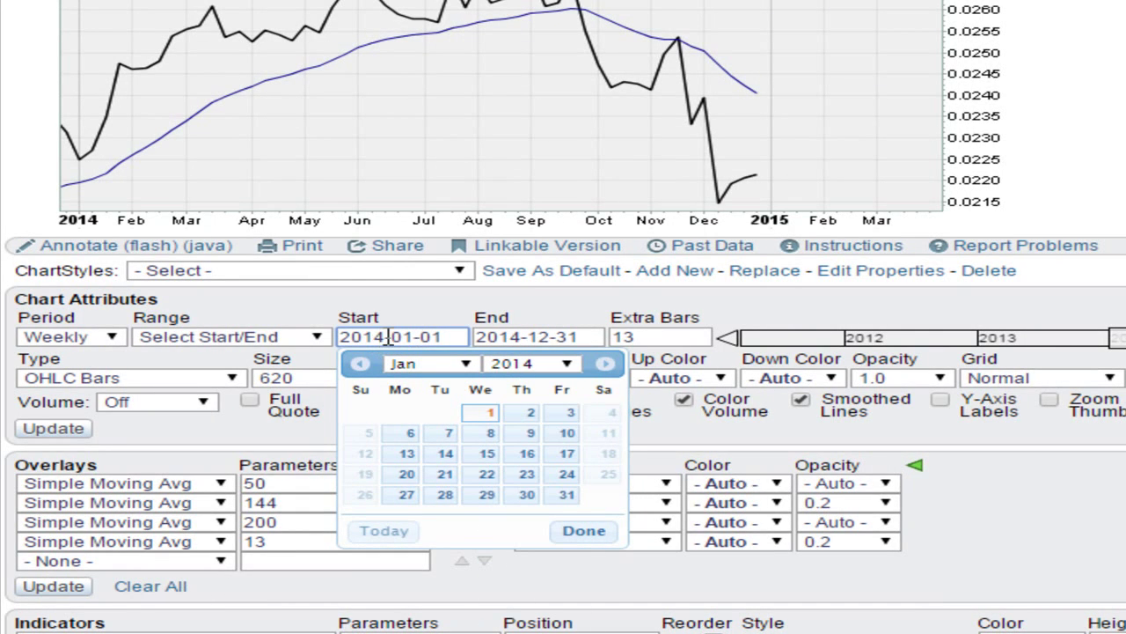
click(568, 366)
scroll(568, 444, up, 2)
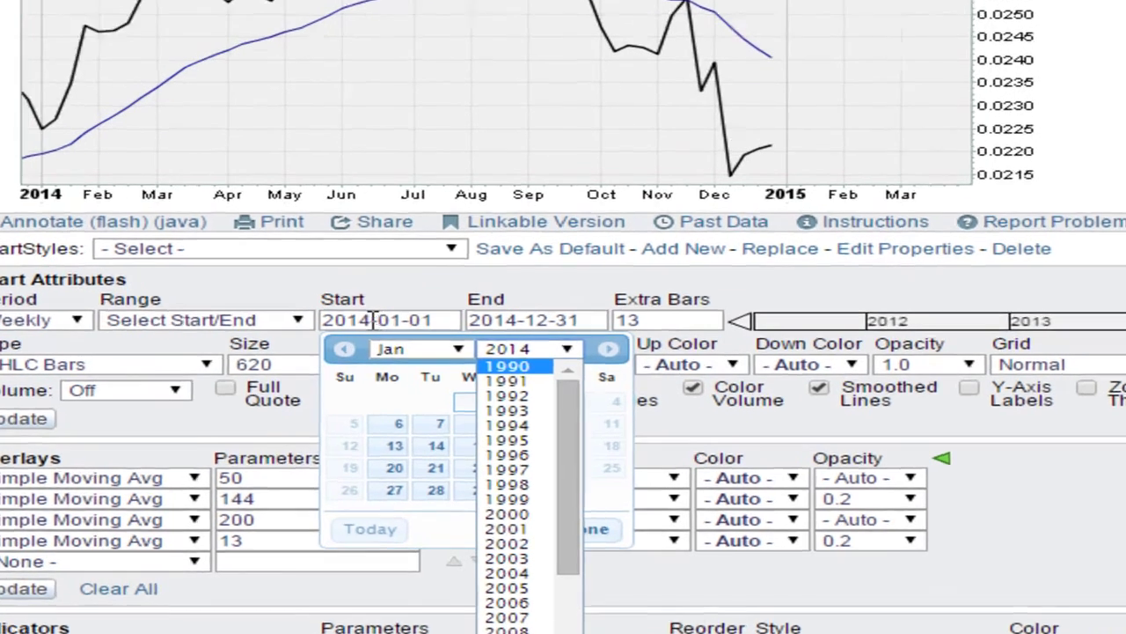
click(404, 337)
key(BackSpace)
key(BackSpace)
key(BackSpace)
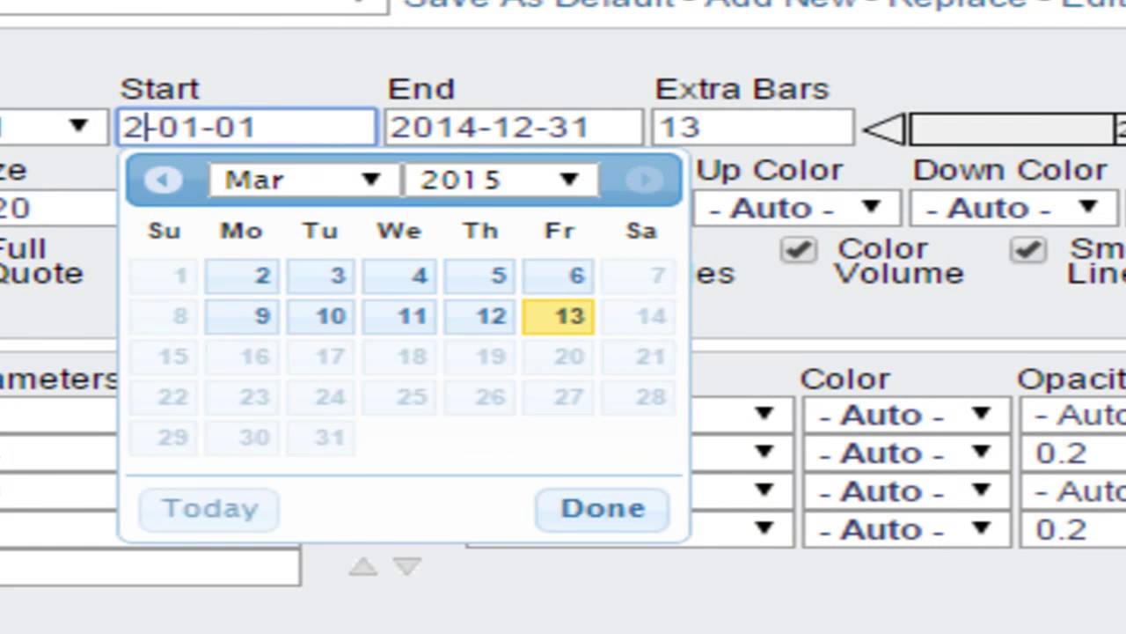
key(BackSpace)
text(1)
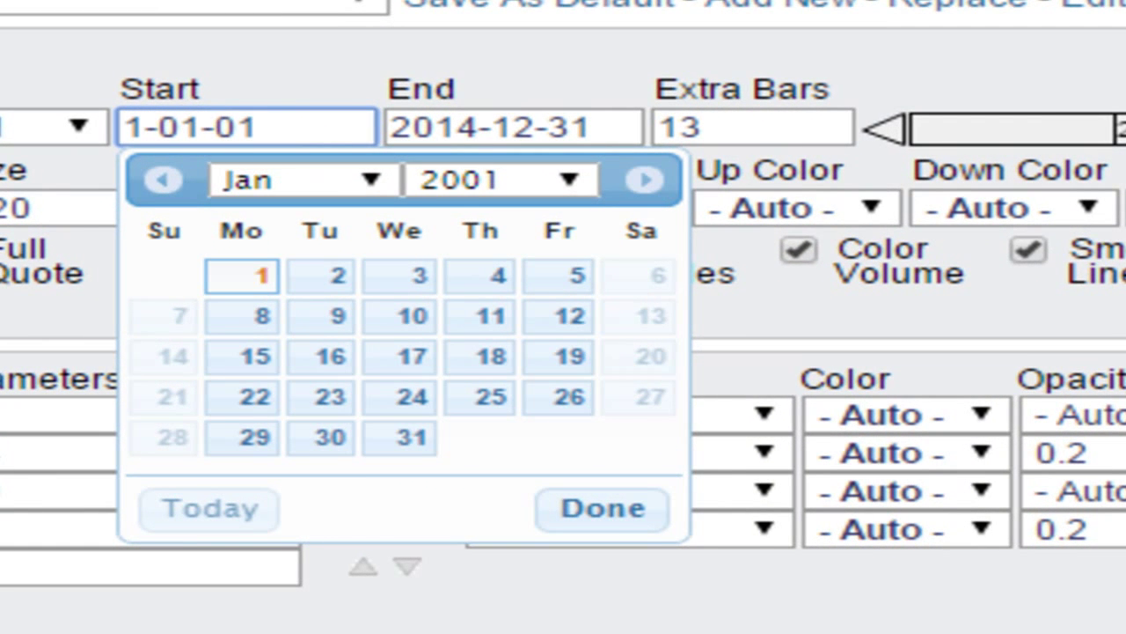
text(986)
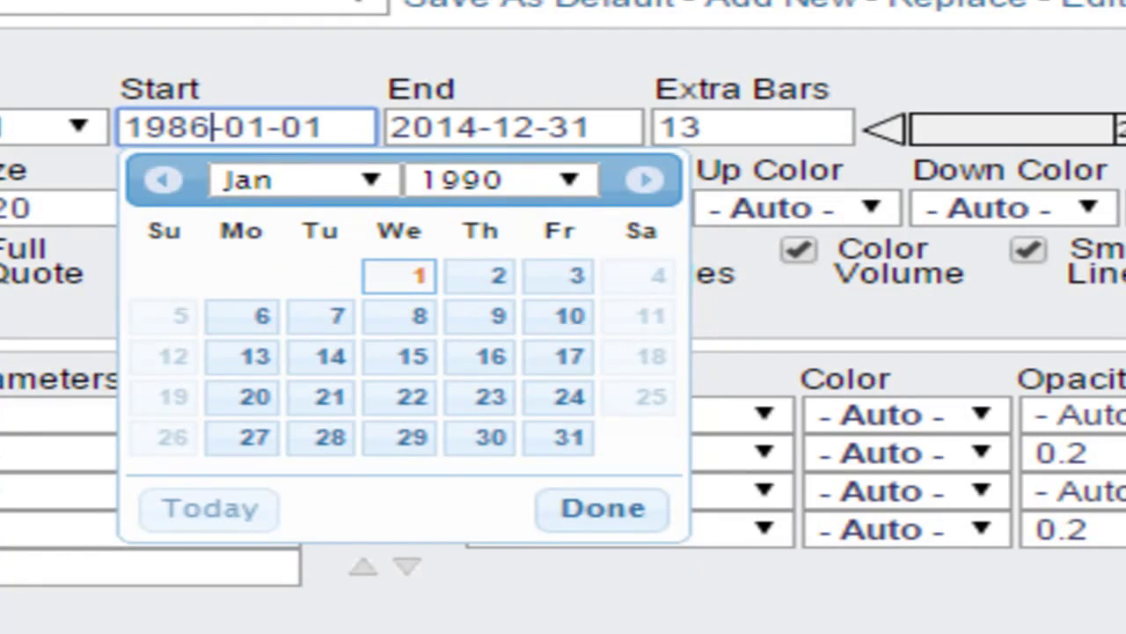
Change the End date's year from 2014 to 1989, correcting the mistyped digits.
click(348, 117)
drag(478, 123, 391, 127)
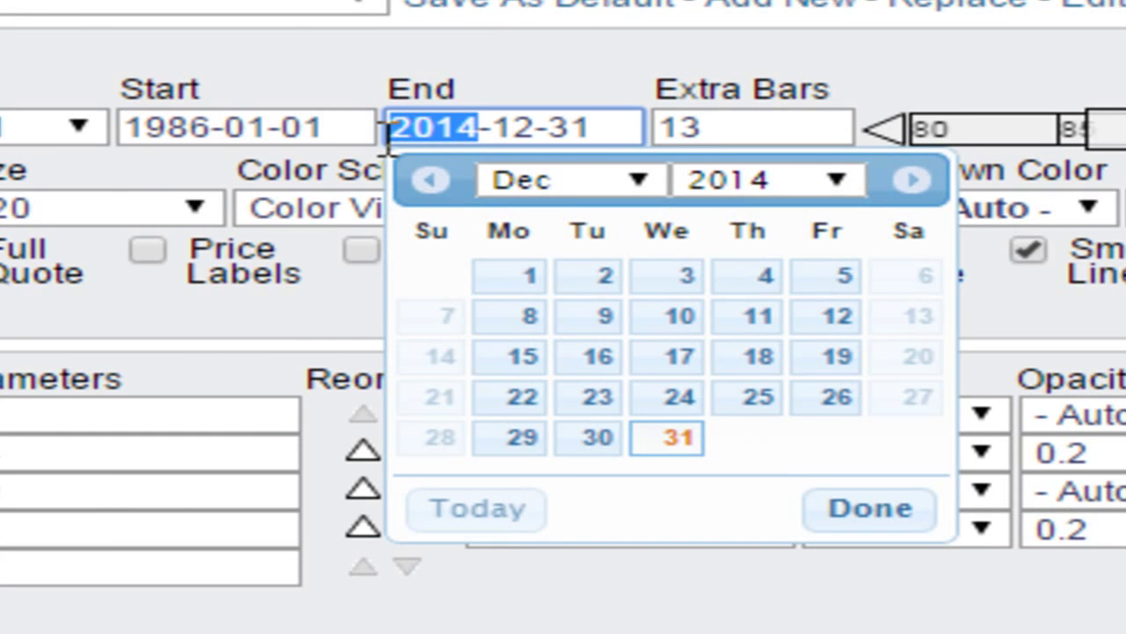
text(19902)
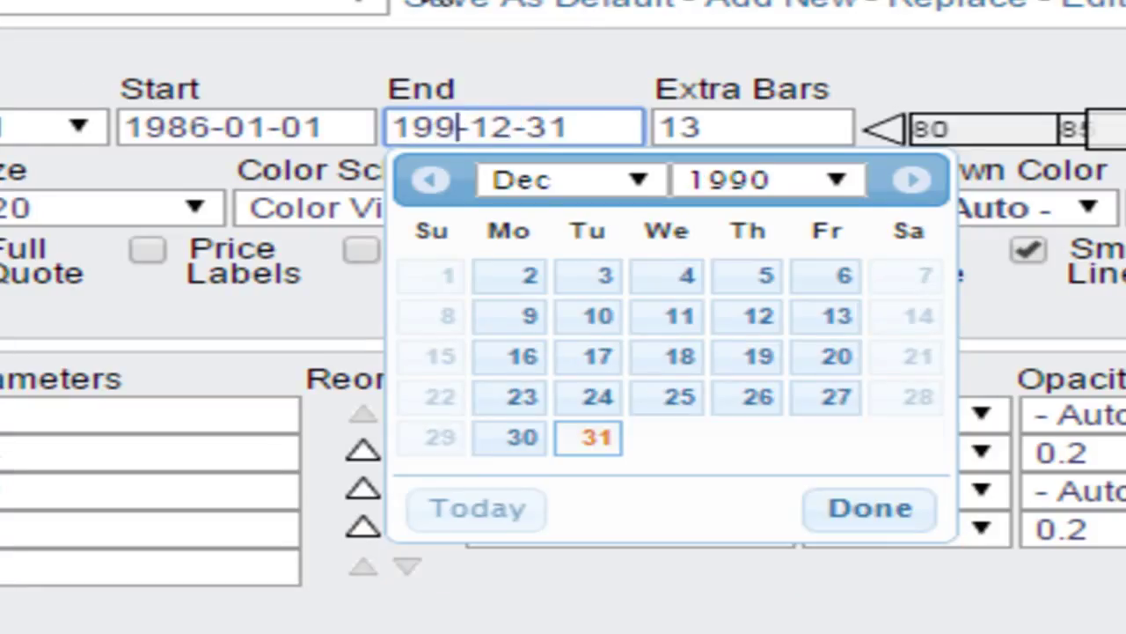
key(BackSpace)
key(BackSpace)
key(BackSpace)
key(BackSpace)
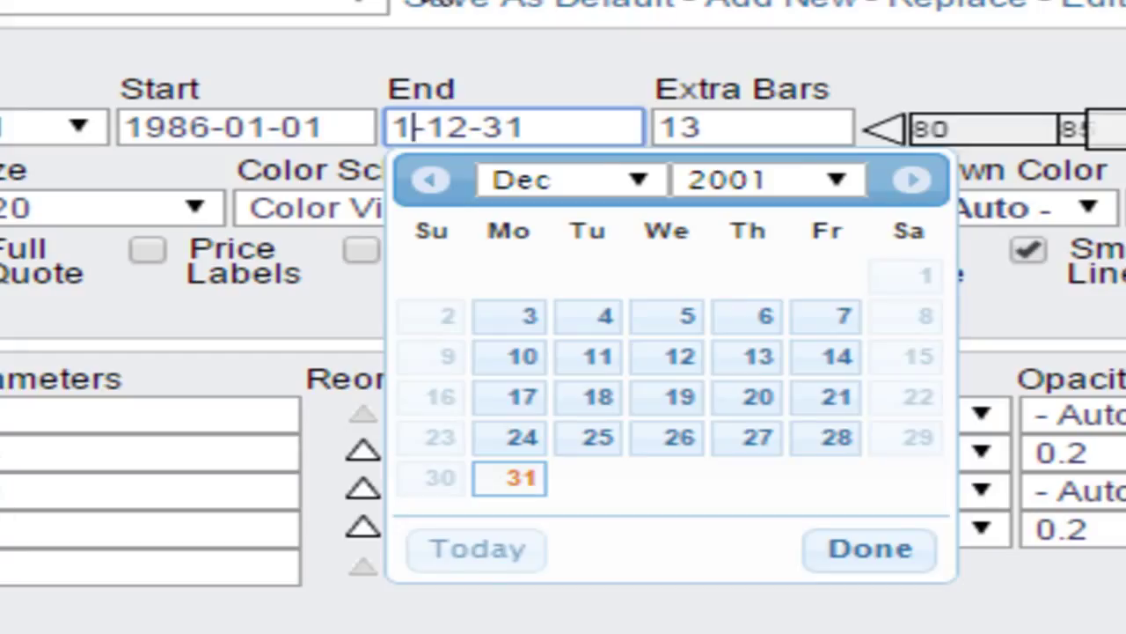
text(89)
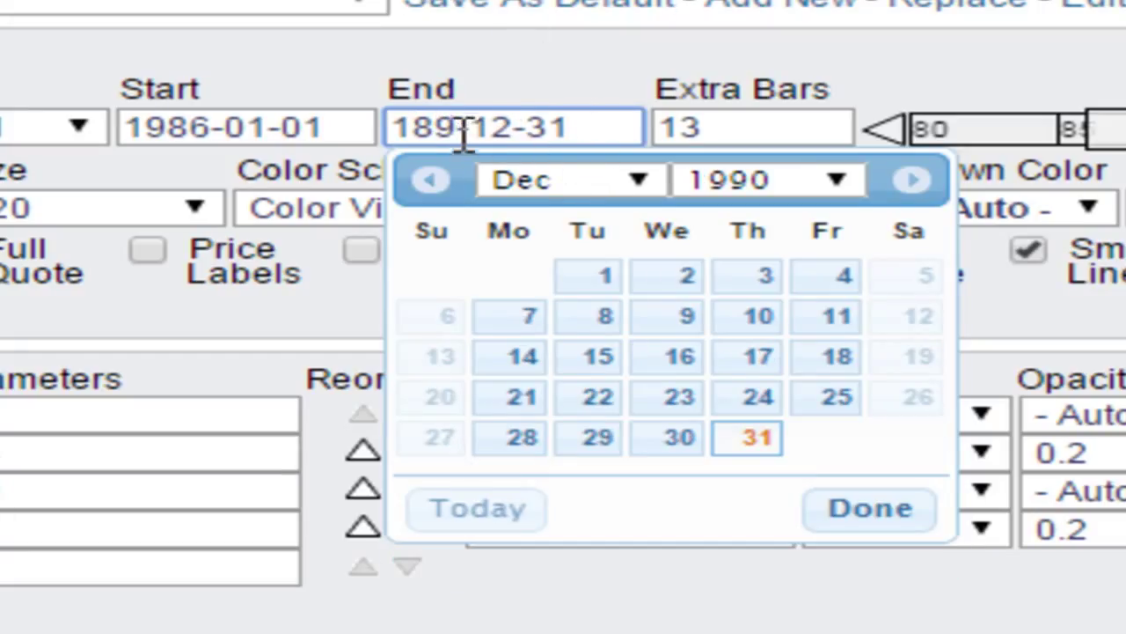
key(Left)
key(Left)
text(9)
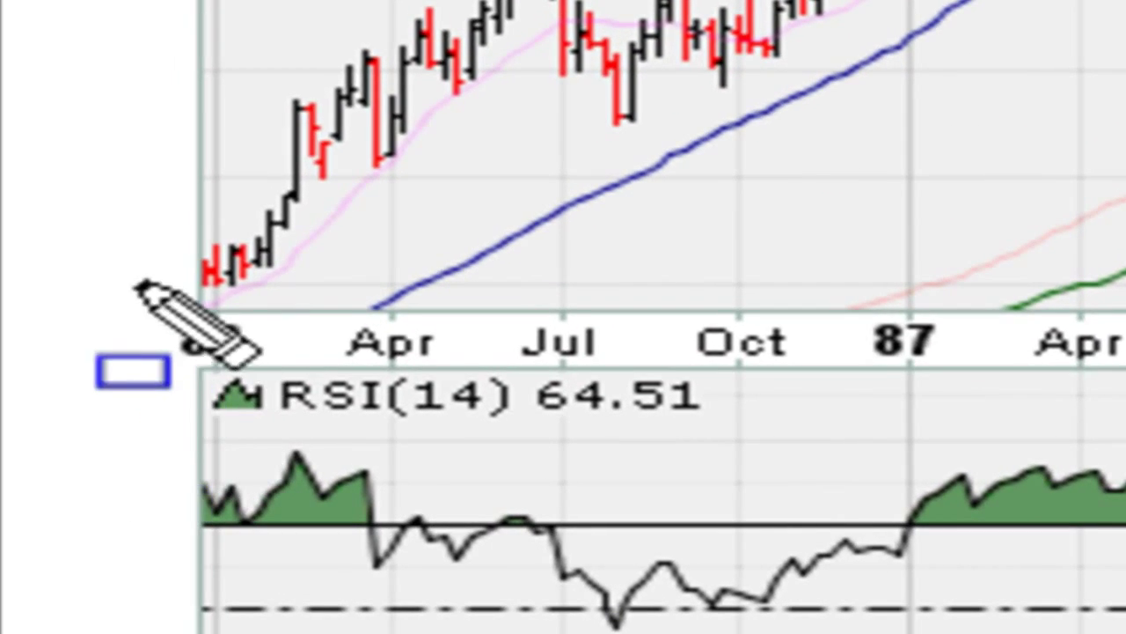
Draw small boxes marking the 1986 start and 1990 end date labels.
drag(8, 445, 36, 456)
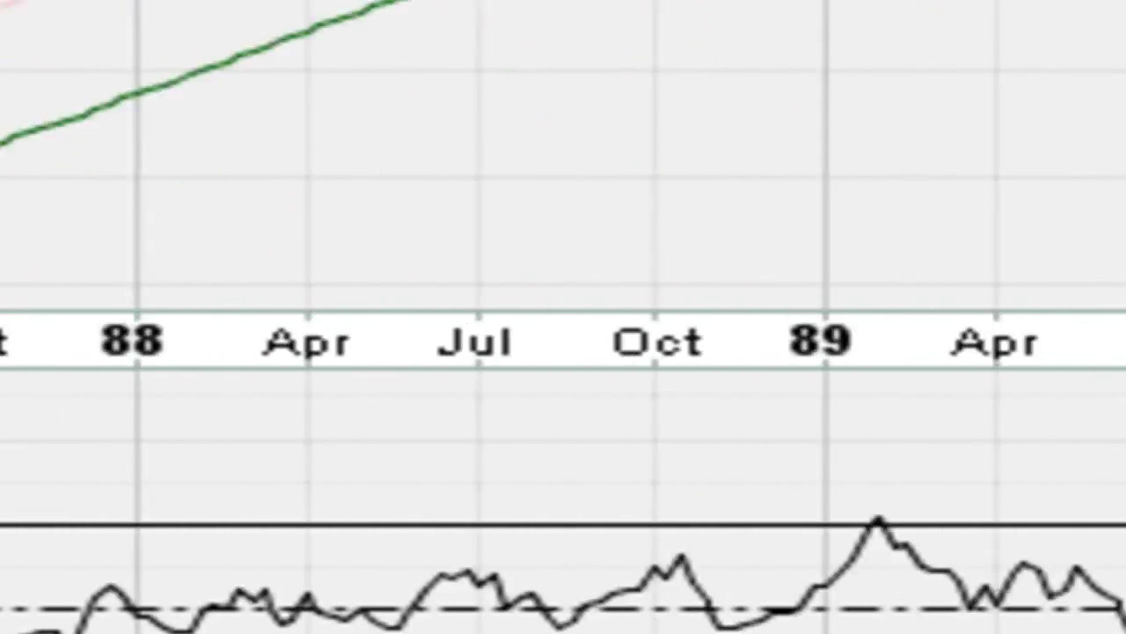
drag(584, 276, 654, 327)
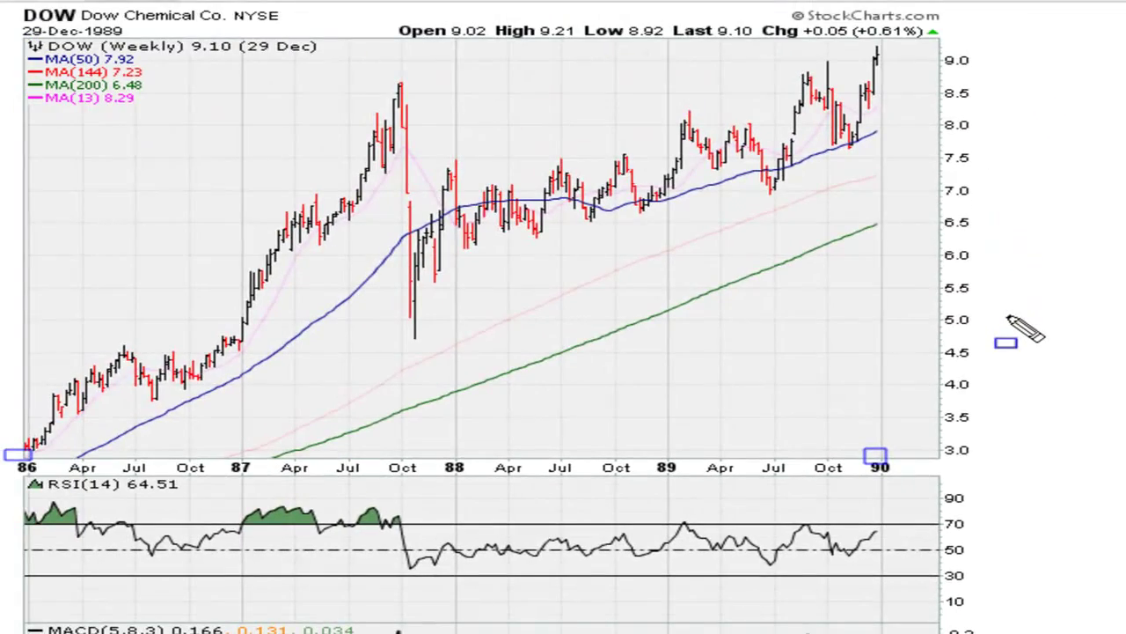